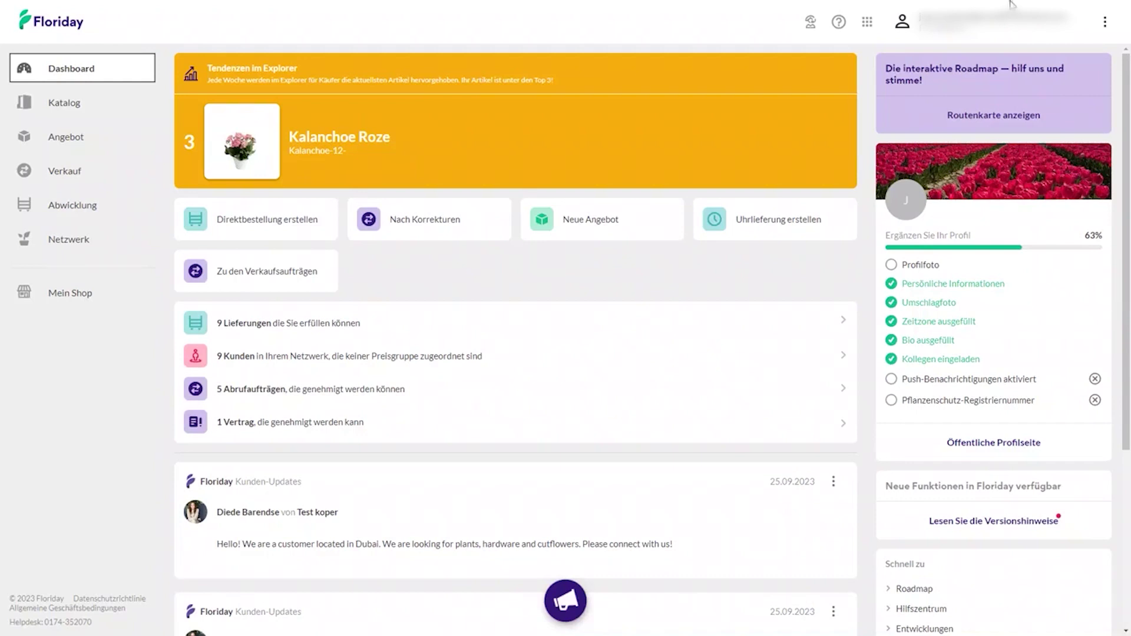
# Open the user settings and view the System section with its mode and order processing options.
pyautogui.click(1104, 26)
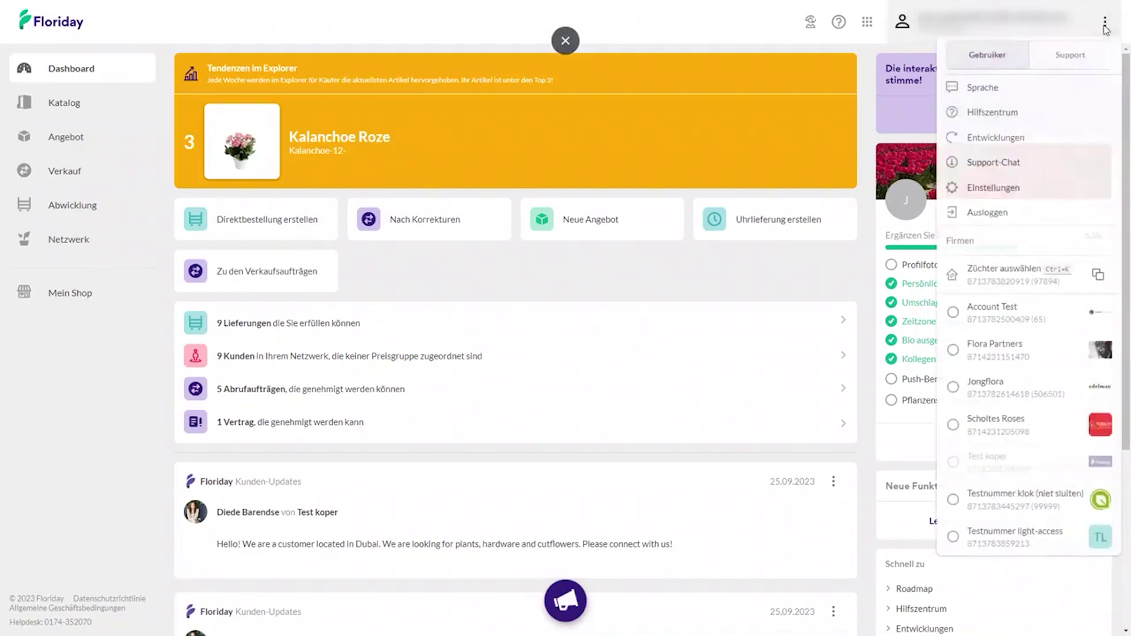
pyautogui.click(995, 189)
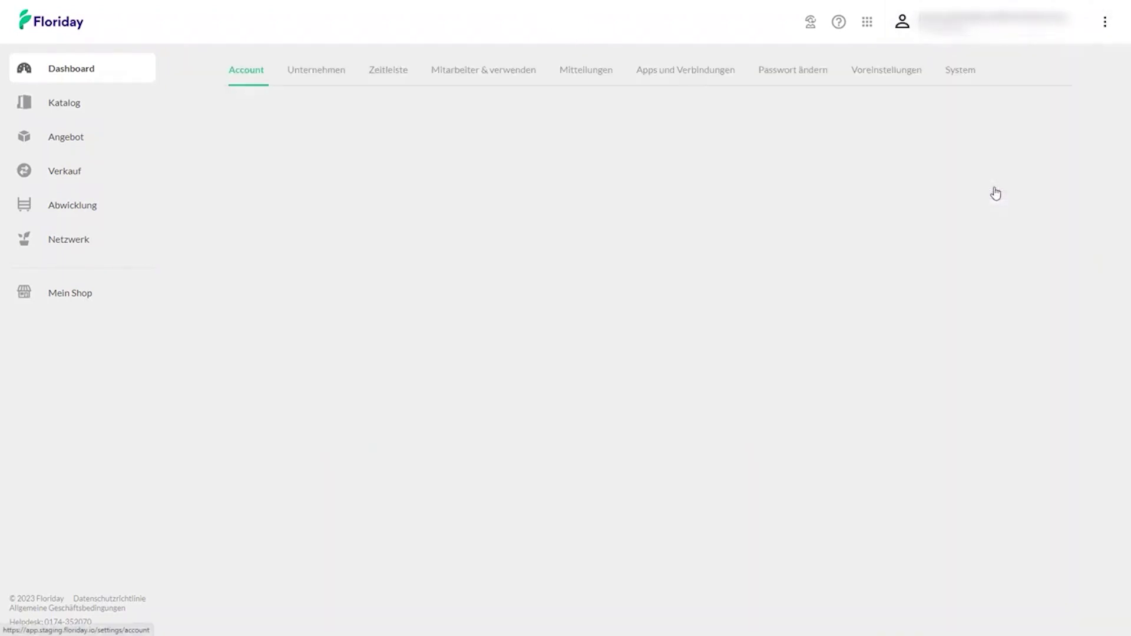
pyautogui.click(950, 79)
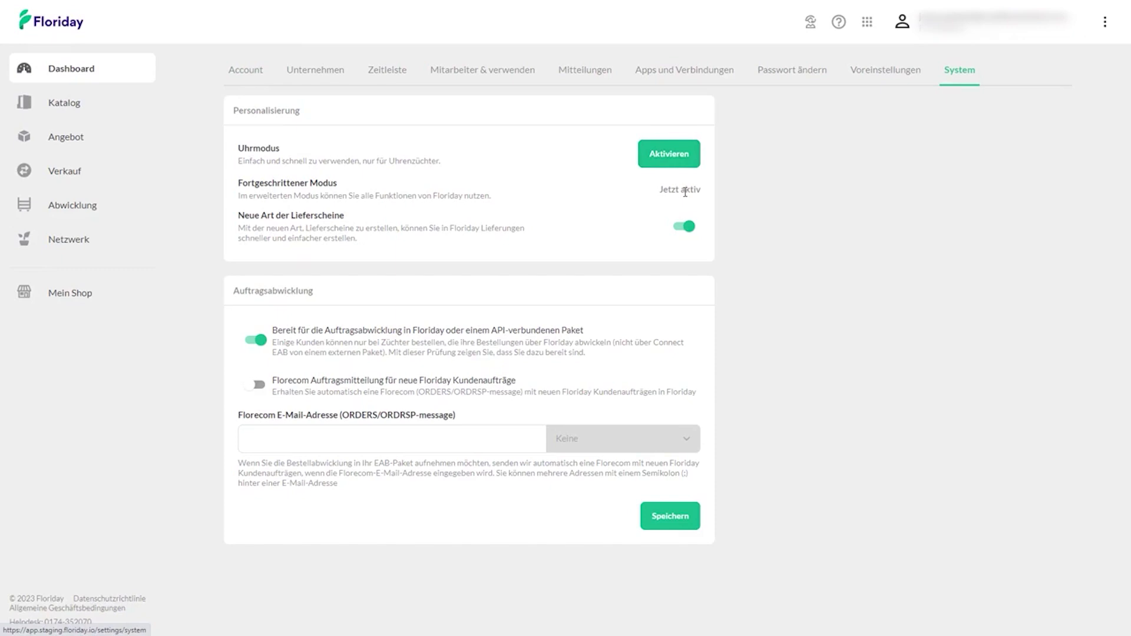
# In the Voreinstellungen, expand the Abwicklung entries for default packaging owner, Aufteilung and Uhrenpartie Voreinstellungen.
pyautogui.click(866, 69)
pyautogui.scroll(-5, 361, 336)
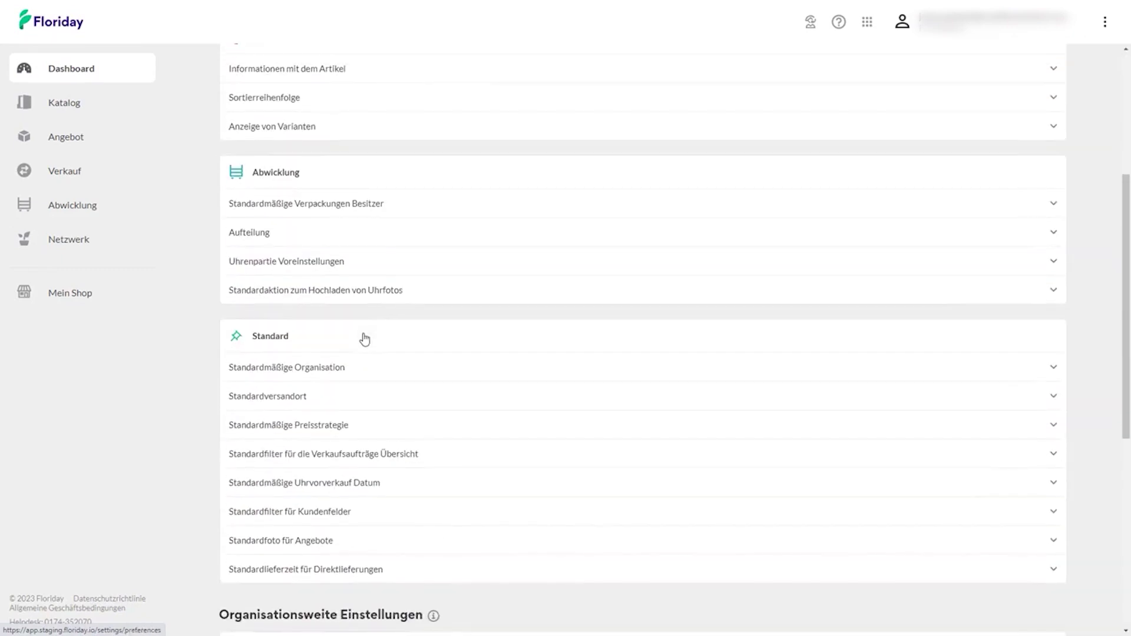
pyautogui.click(318, 202)
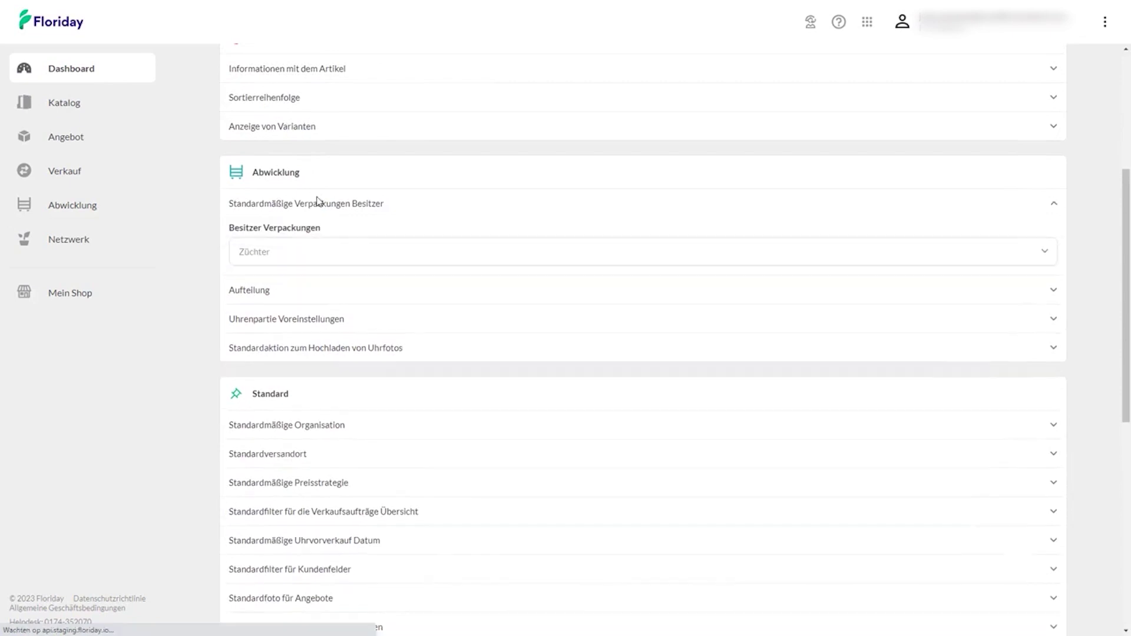
pyautogui.click(292, 302)
pyautogui.scroll(-1, 293, 302)
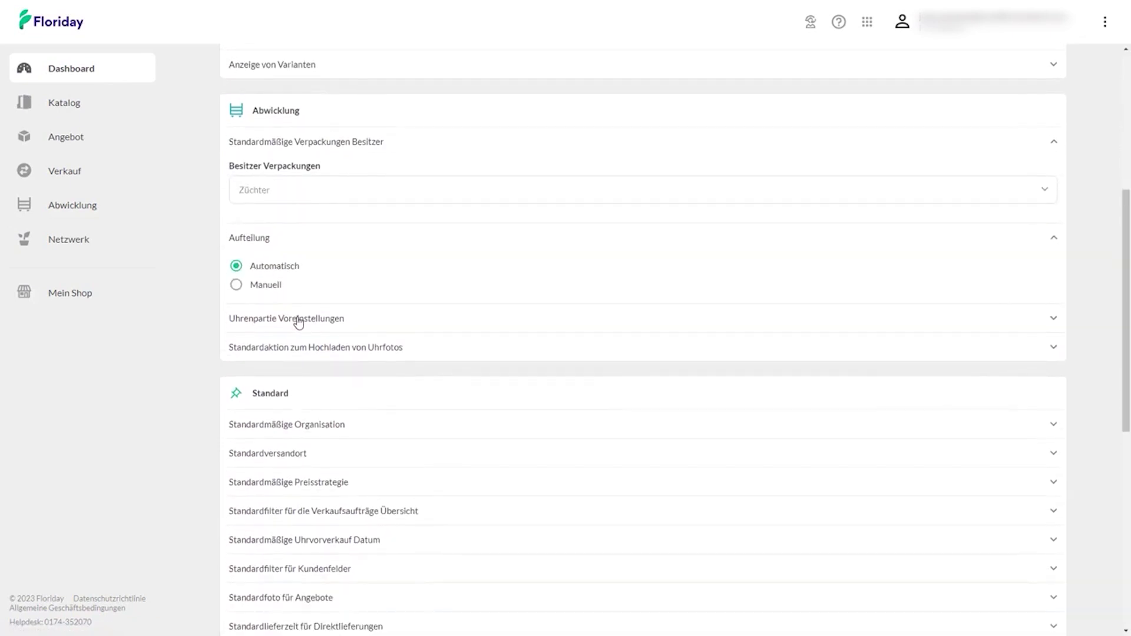
pyautogui.click(298, 320)
pyautogui.scroll(-1, 322, 382)
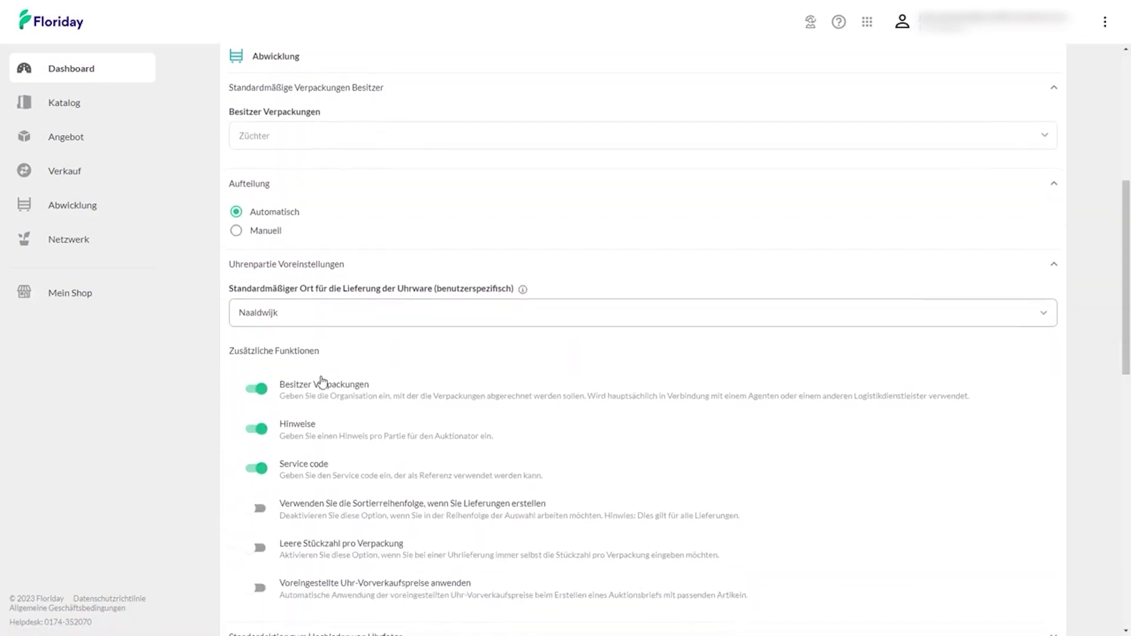
# Review the additional clock lot functions and save the preferences.
pyautogui.scroll(-3, 322, 380)
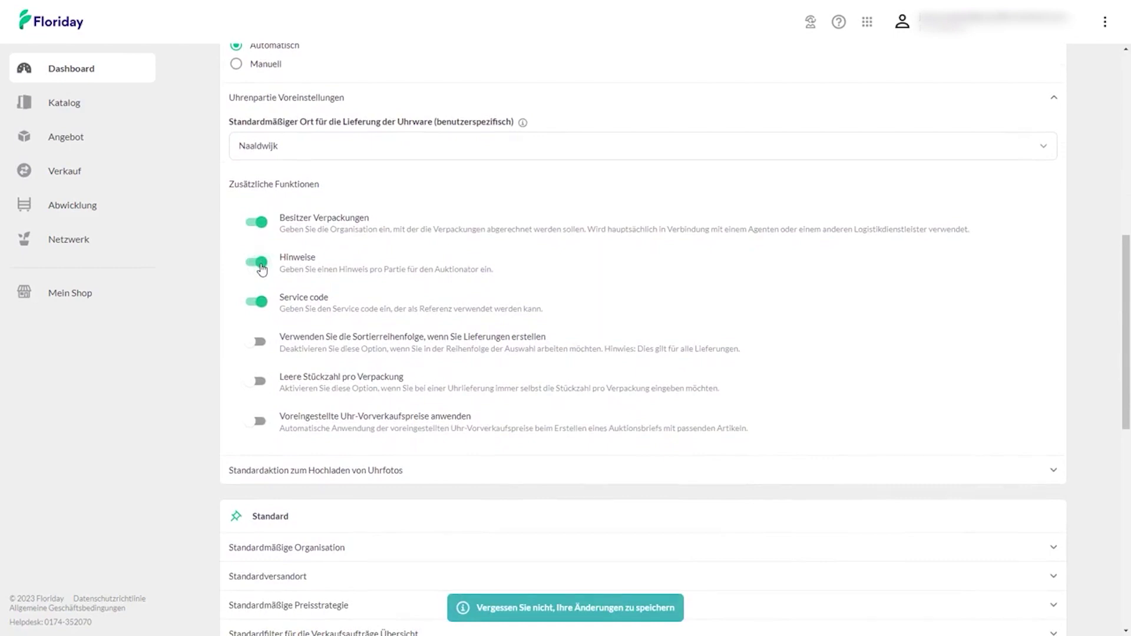
pyautogui.scroll(-10, 639, 452)
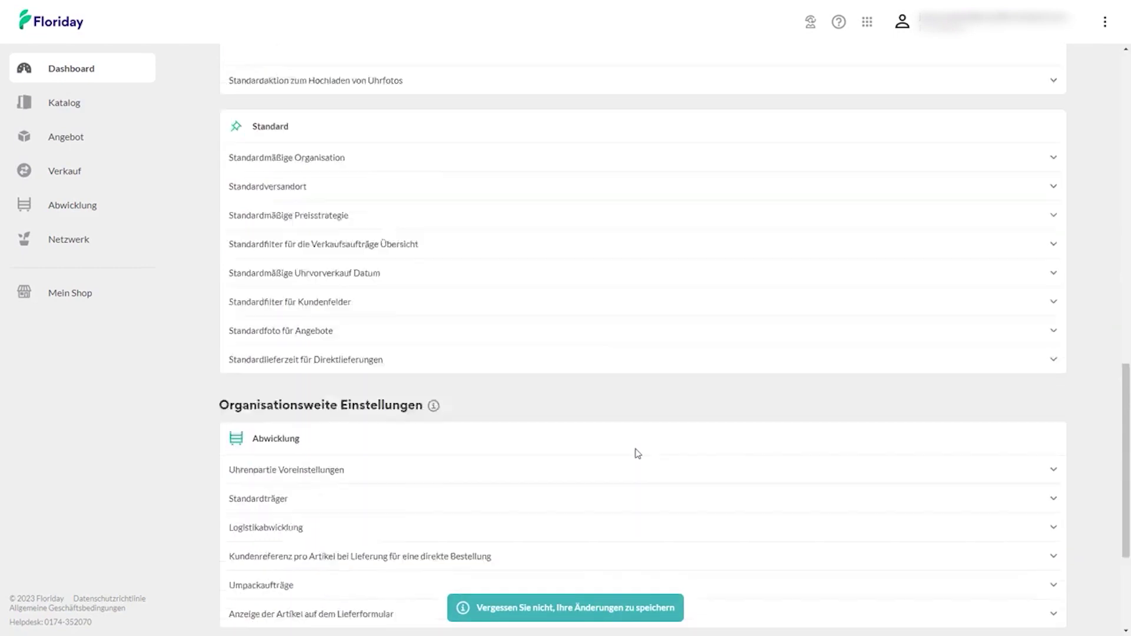
pyautogui.click(1026, 612)
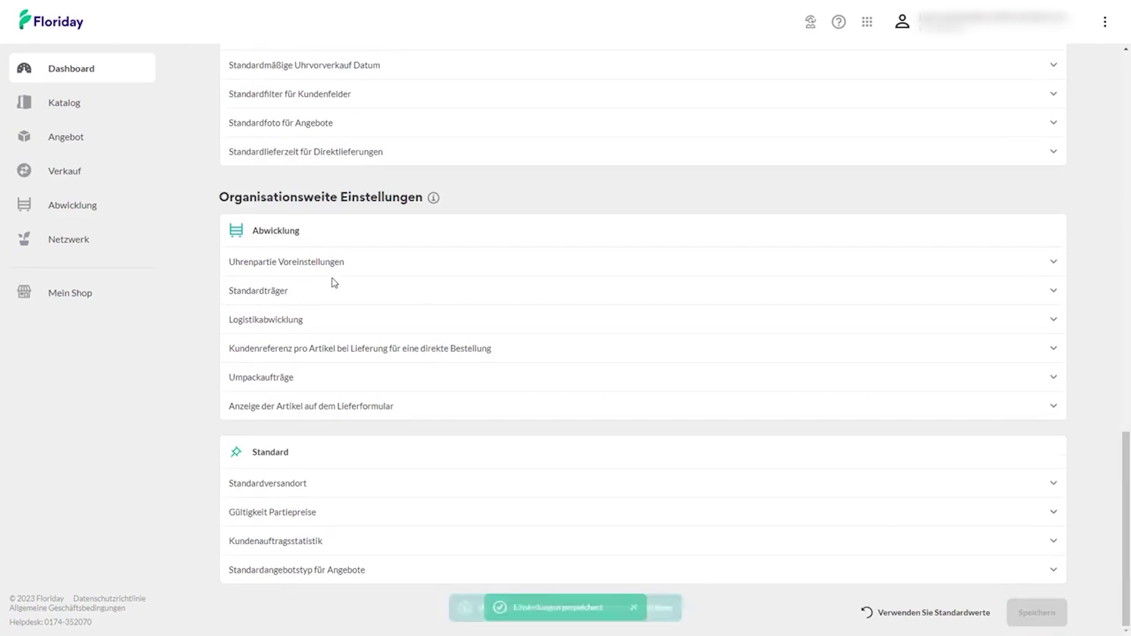
# Return to the dashboard and start a new clock delivery from the Uhr page under Angebot.
pyautogui.click(90, 72)
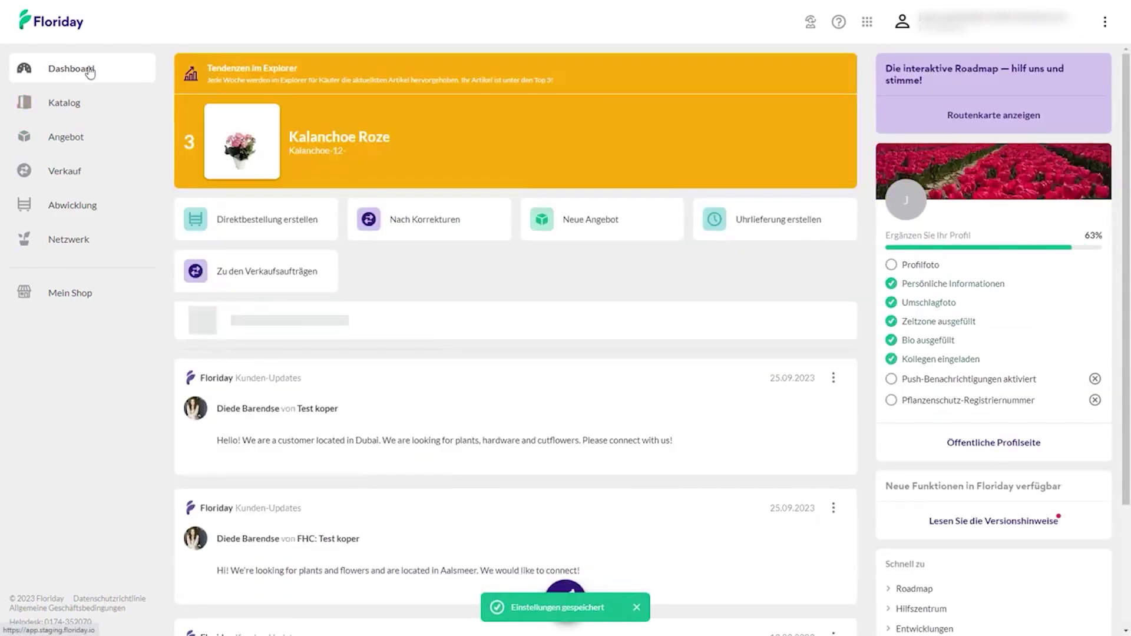
pyautogui.click(75, 140)
pyautogui.click(59, 224)
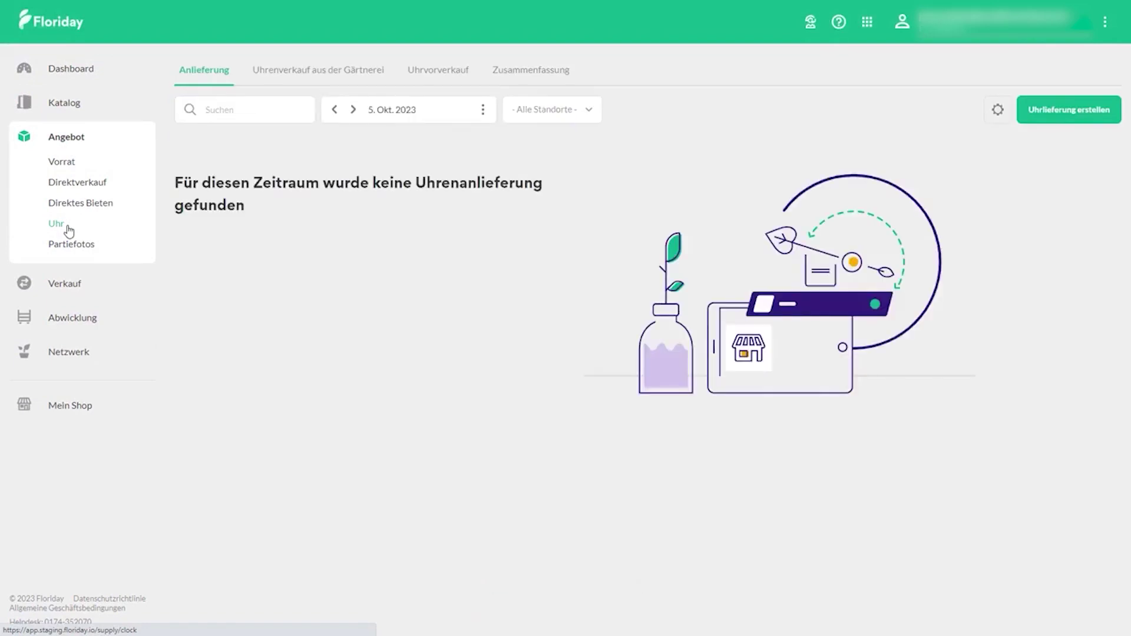
pyautogui.click(1034, 111)
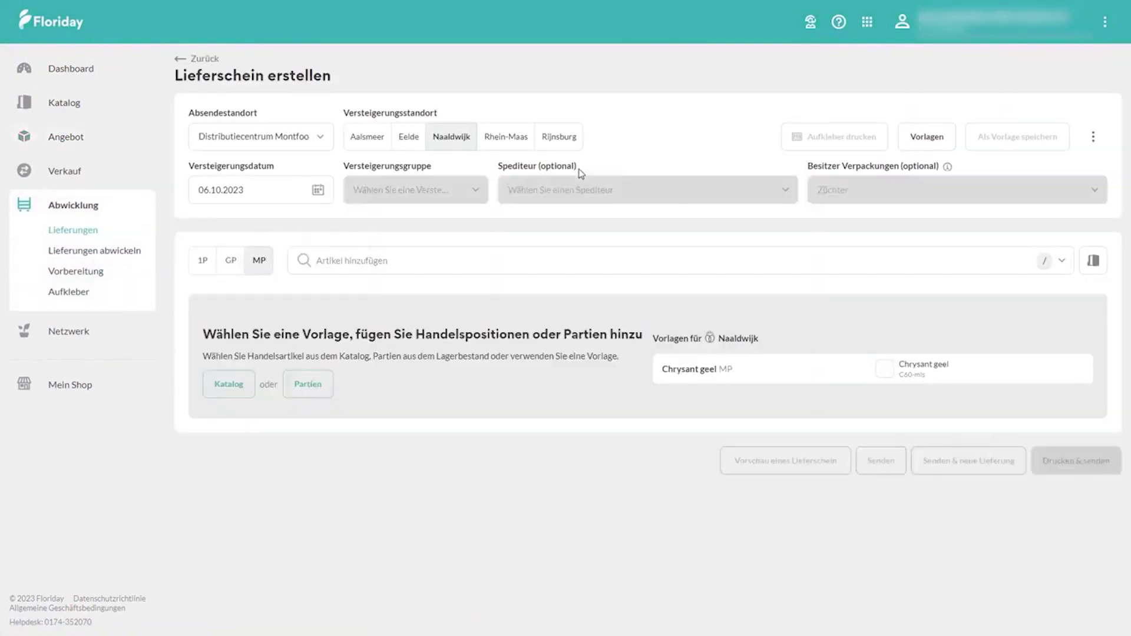
# Review the available dispatch locations and auction dates on the delivery note.
pyautogui.click(285, 146)
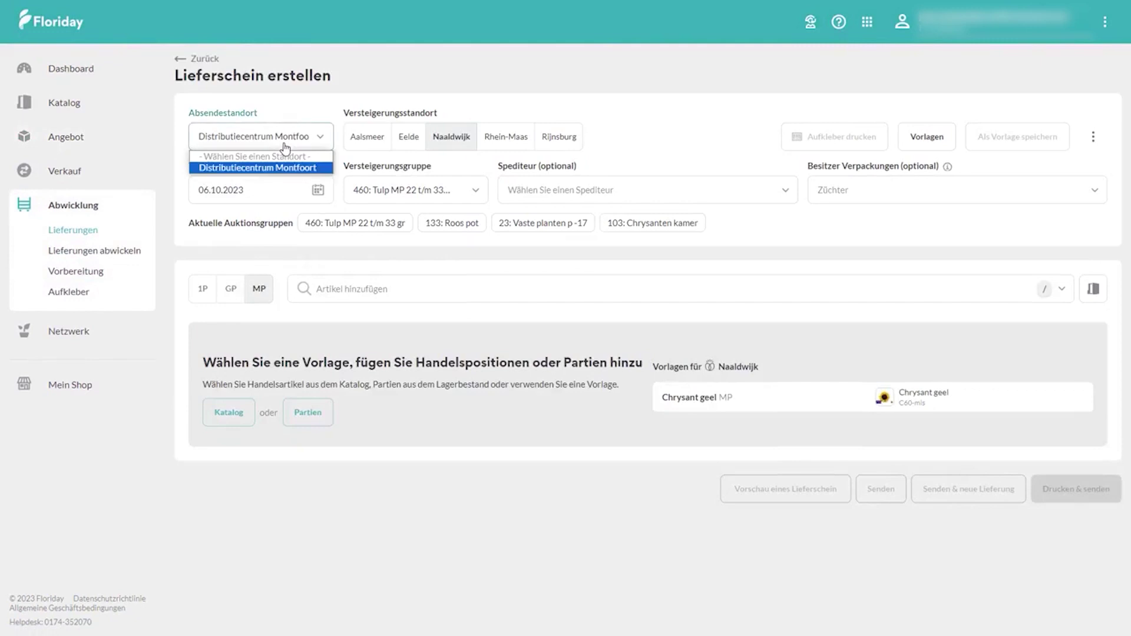
pyautogui.click(286, 146)
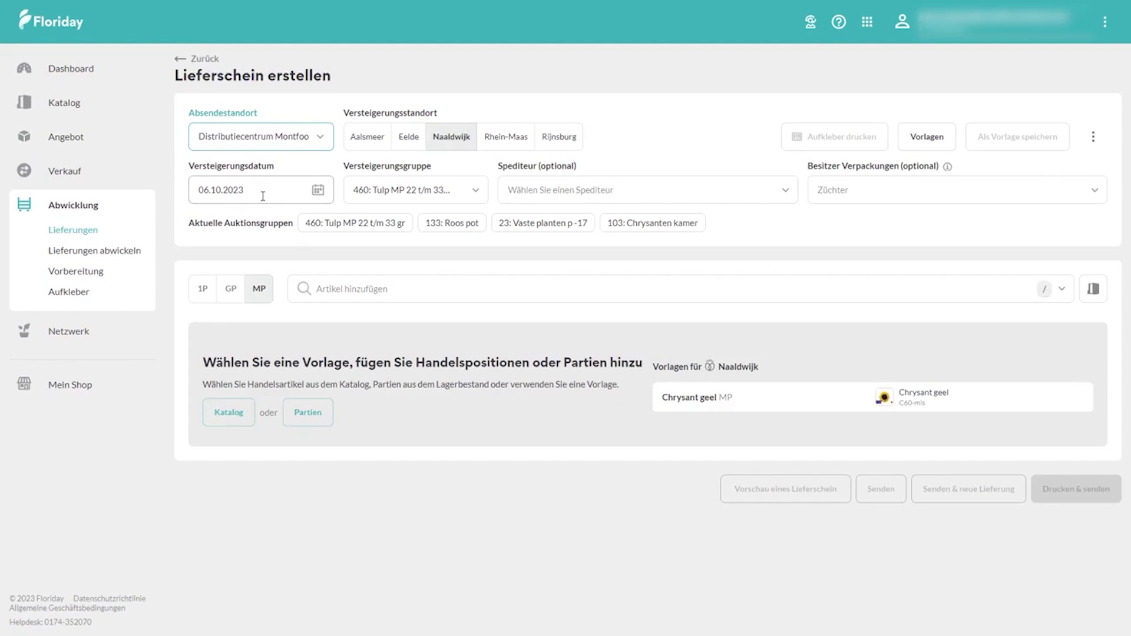
pyautogui.click(320, 188)
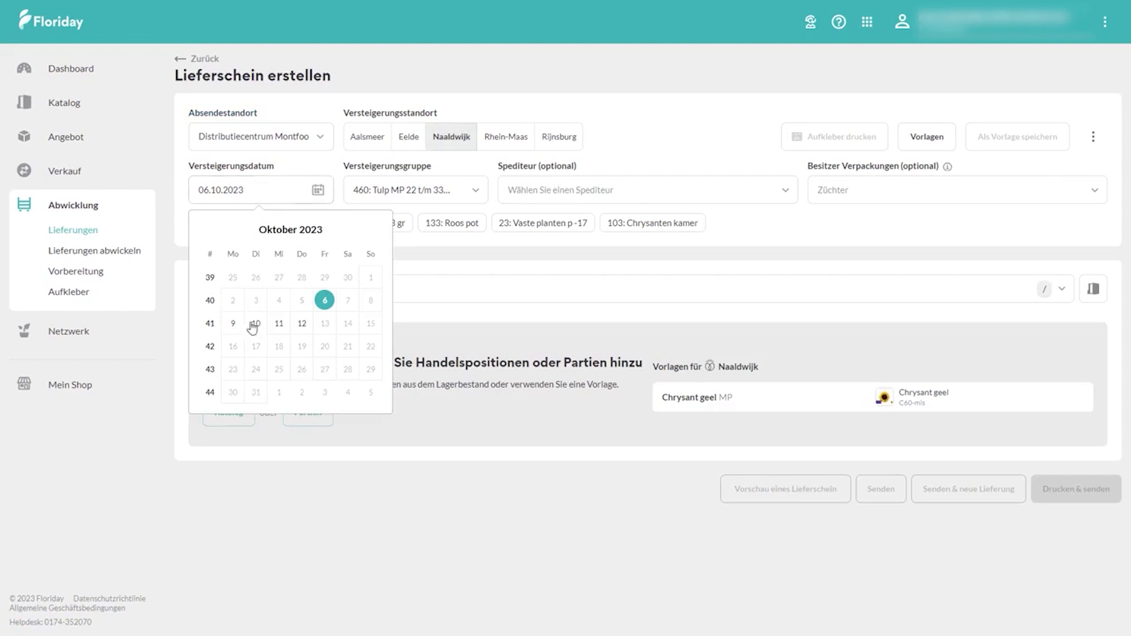
# Select auction group 460: Tulp MP 22 t/m 33 gr and view the optional carriers without choosing one.
pyautogui.click(415, 189)
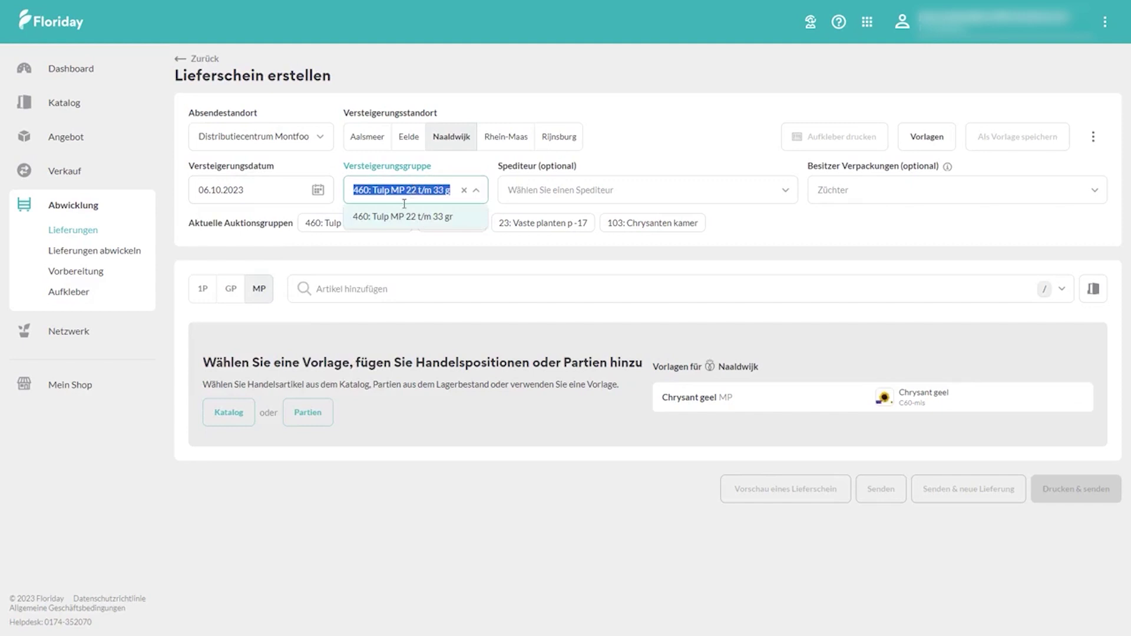
pyautogui.click(392, 217)
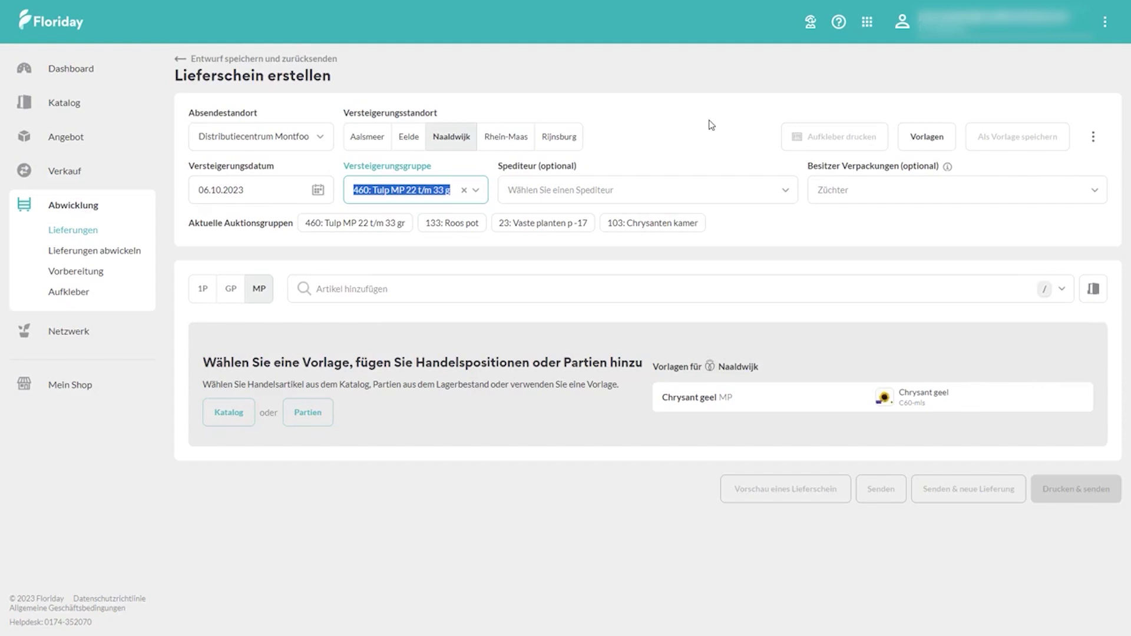
pyautogui.click(646, 190)
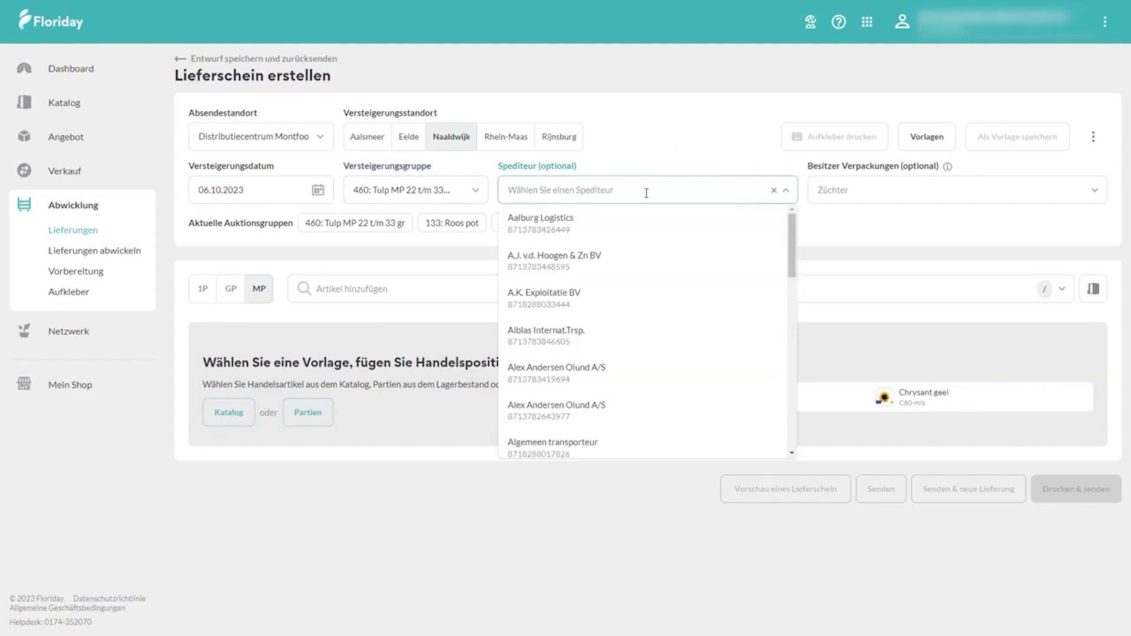
pyautogui.click(863, 231)
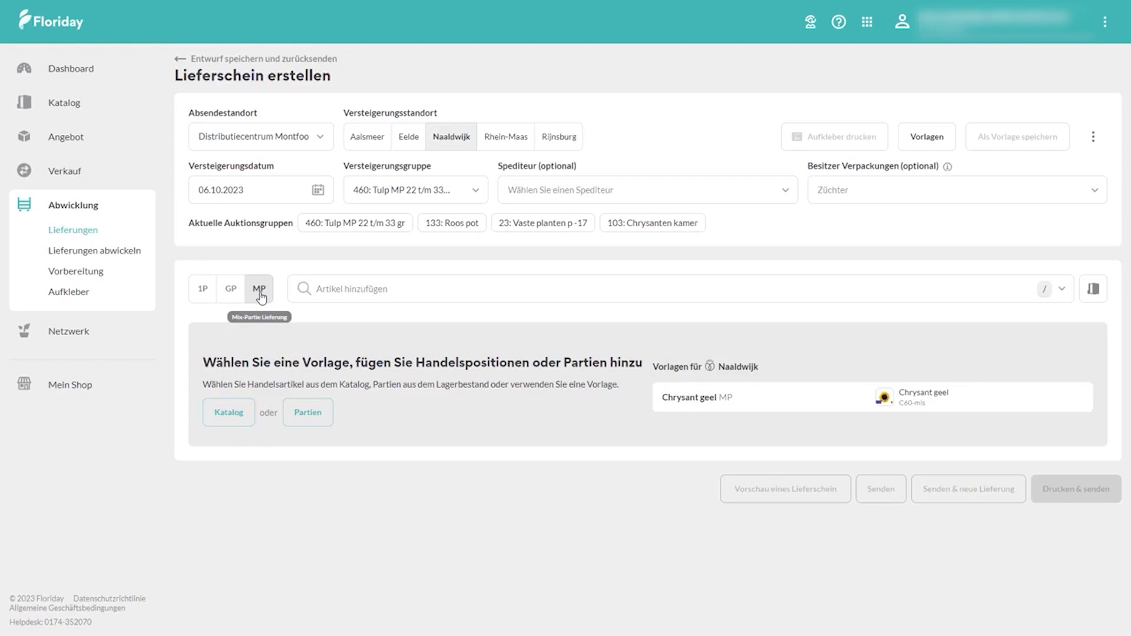
# Search the articles for "tul" and add Tulipa Caviar to the delivery note.
pyautogui.click(504, 296)
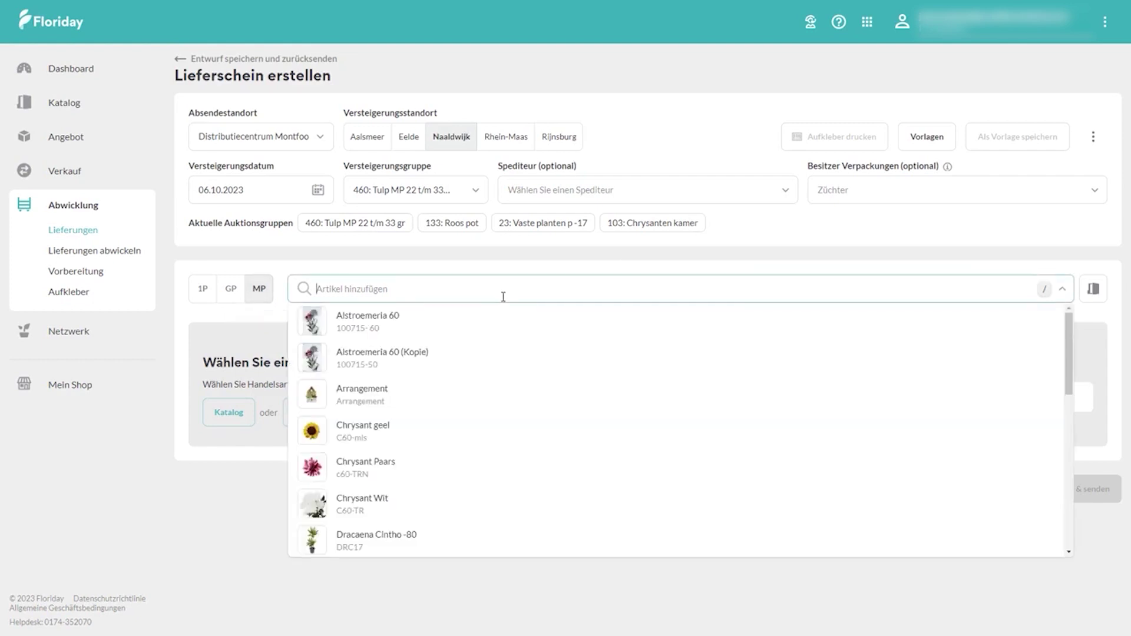
pyautogui.write('tulp')
pyautogui.press('BackSpace')
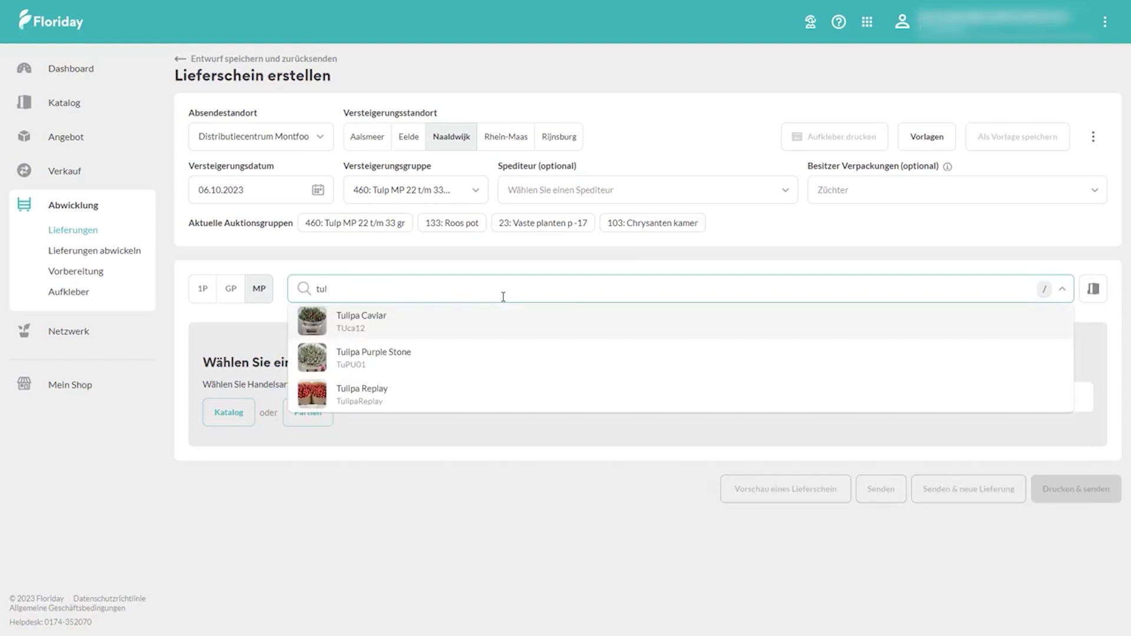
# Open the article catalogue and add Tulipa Purple Stone to the selected articles.
pyautogui.click(1097, 291)
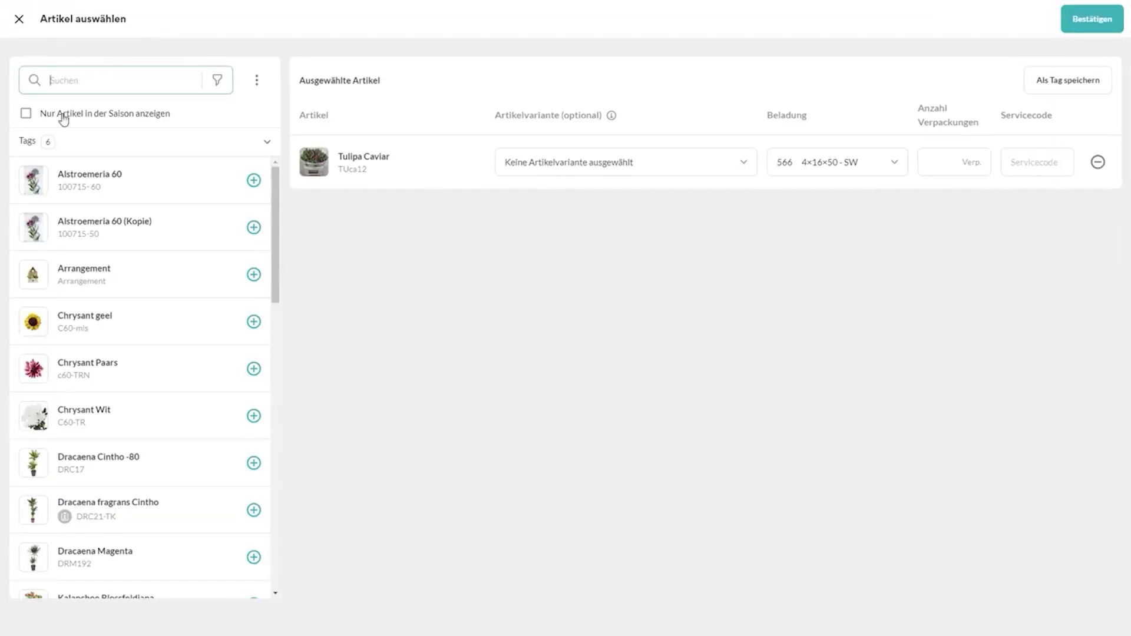
pyautogui.scroll(-15, 176, 474)
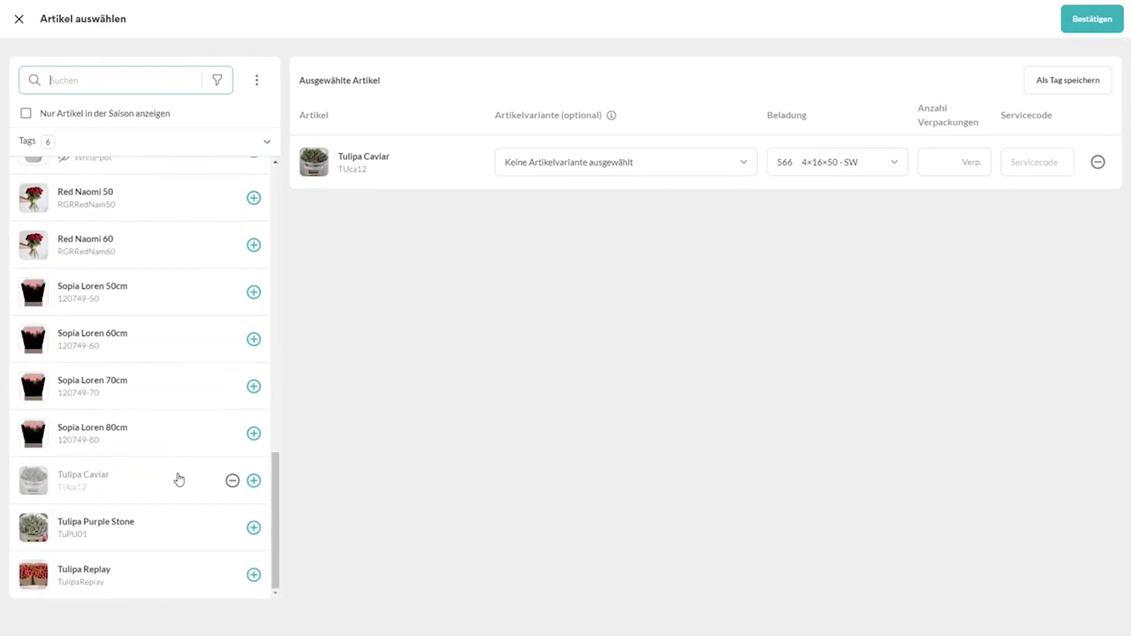
pyautogui.click(153, 521)
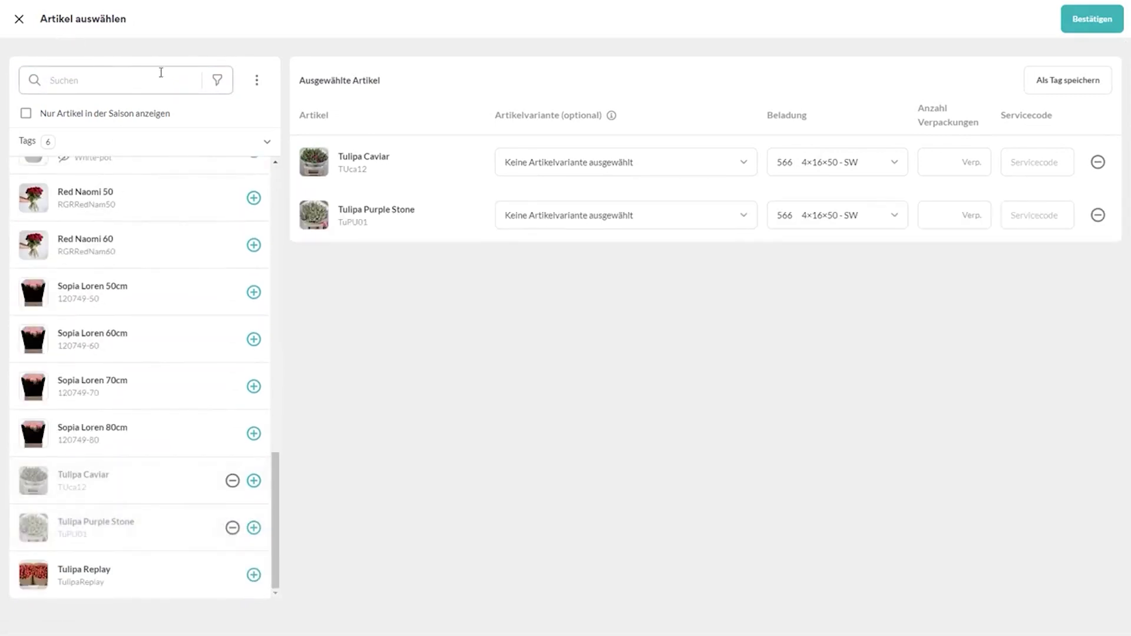
# Look through the catalogue's article filters and close them without setting any.
pyautogui.click(216, 82)
pyautogui.scroll(-10, 46, 313)
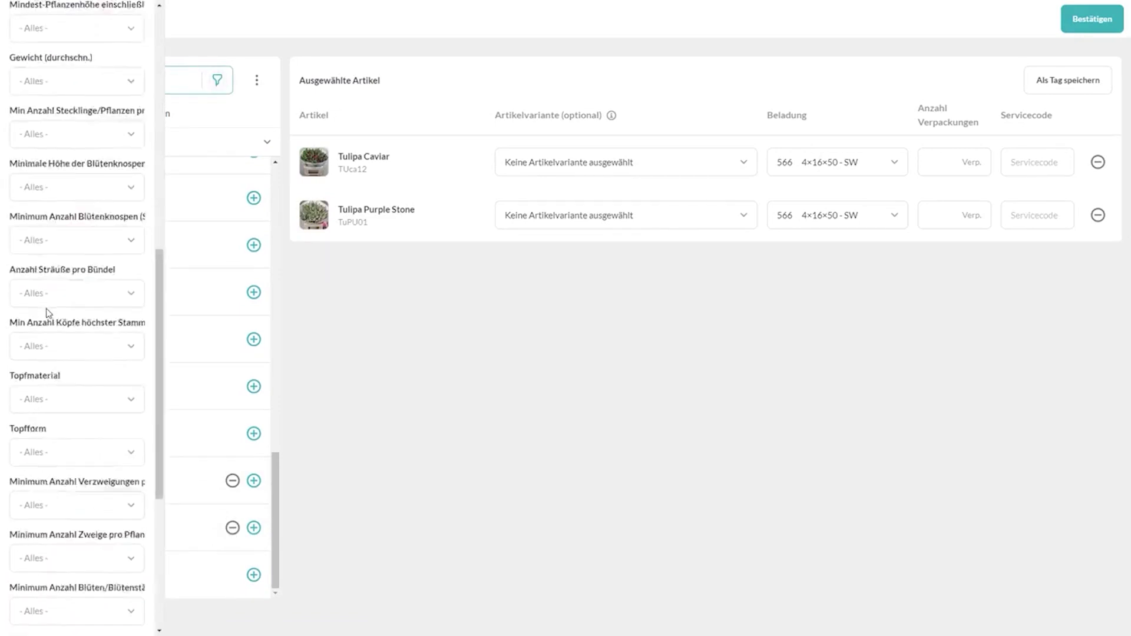
pyautogui.scroll(10, 48, 313)
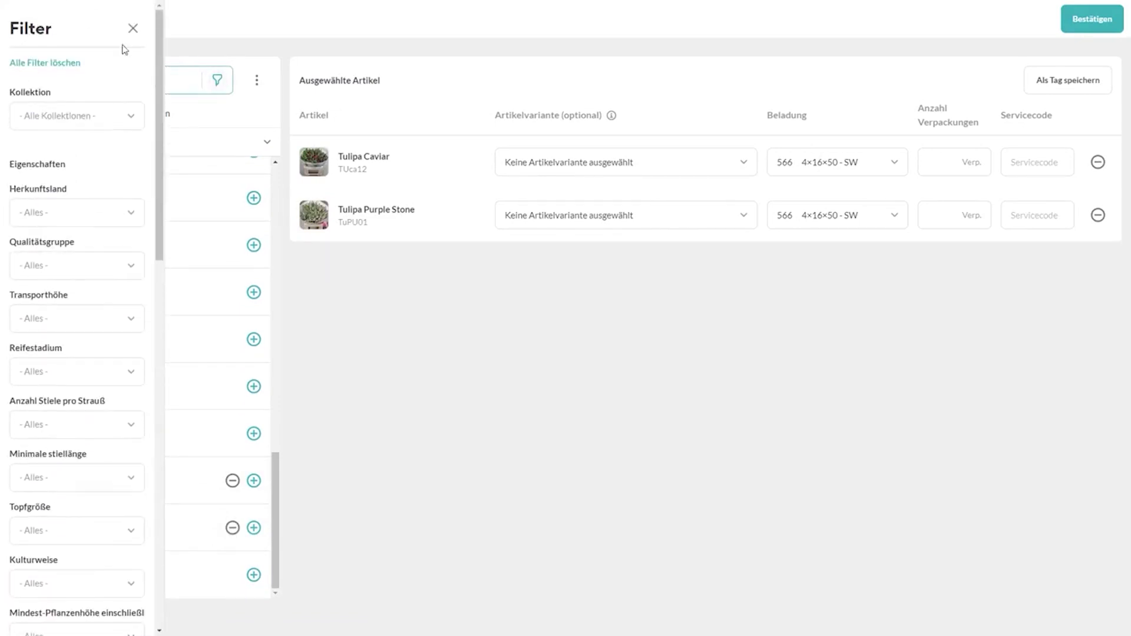
pyautogui.click(132, 37)
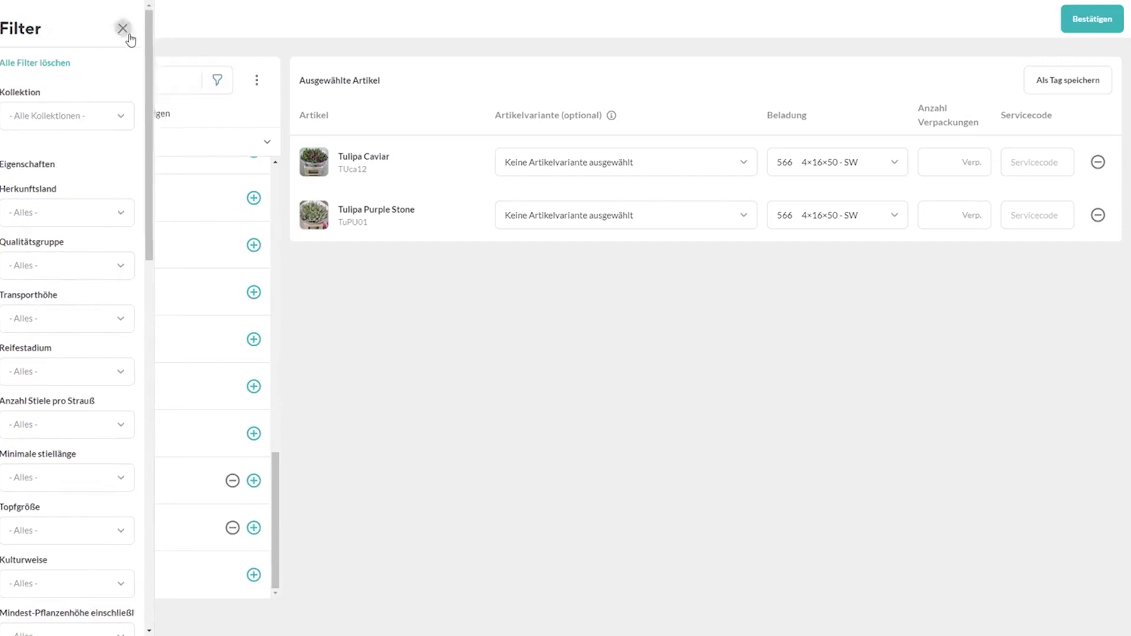
# Confirm the article selection and set the number of packages for Tulipa Caviar to 16.
pyautogui.click(1097, 22)
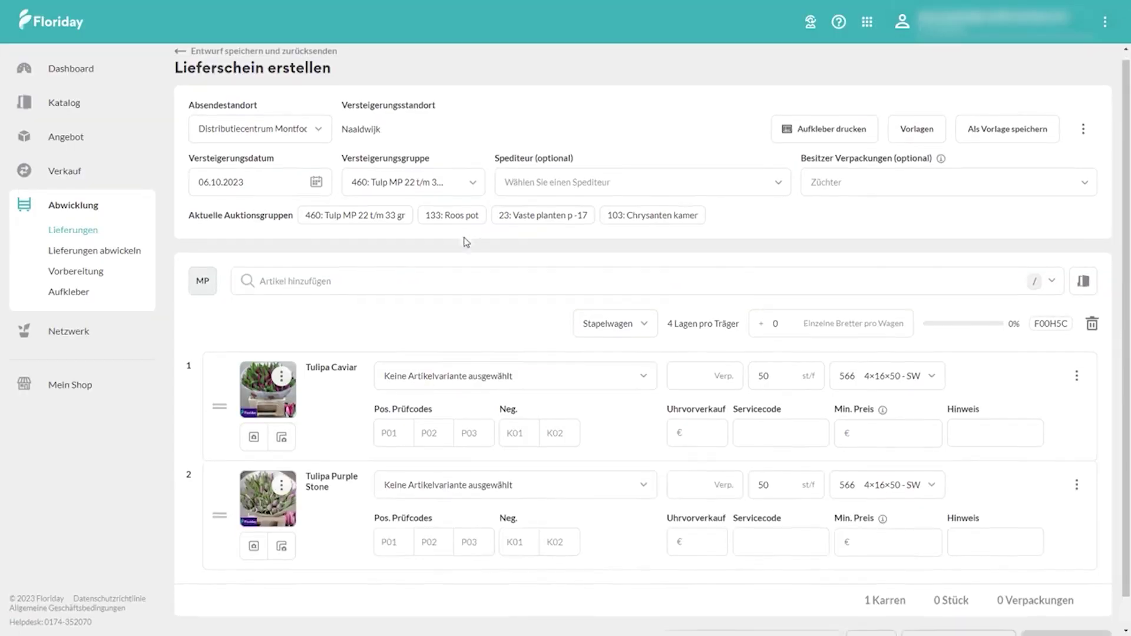
pyautogui.scroll(-1, 406, 266)
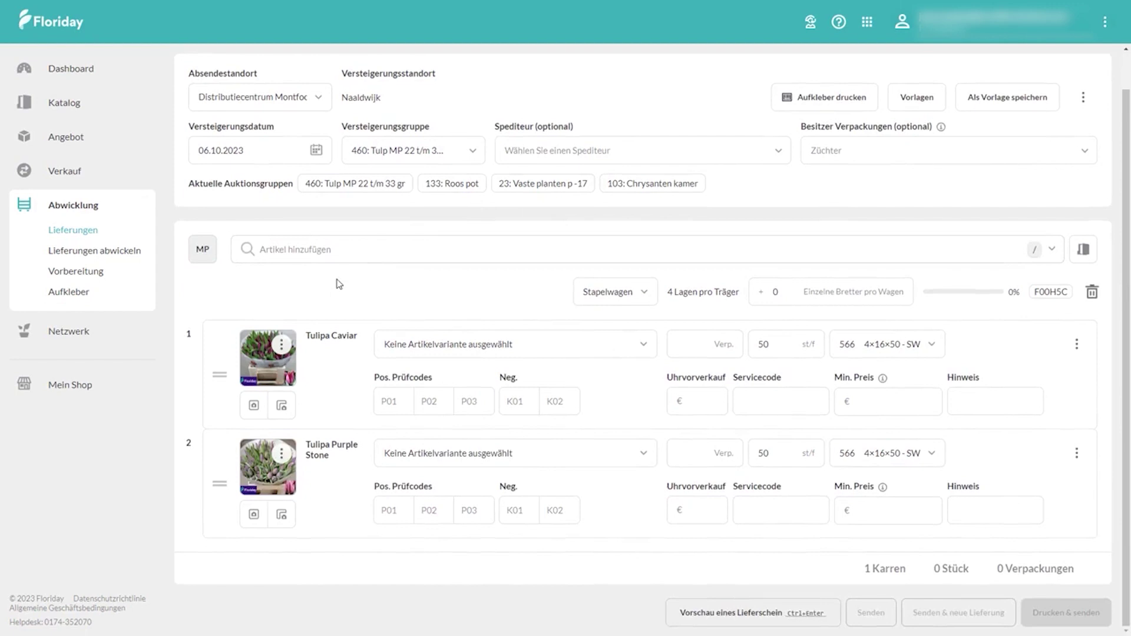
pyautogui.click(684, 344)
pyautogui.write('16')
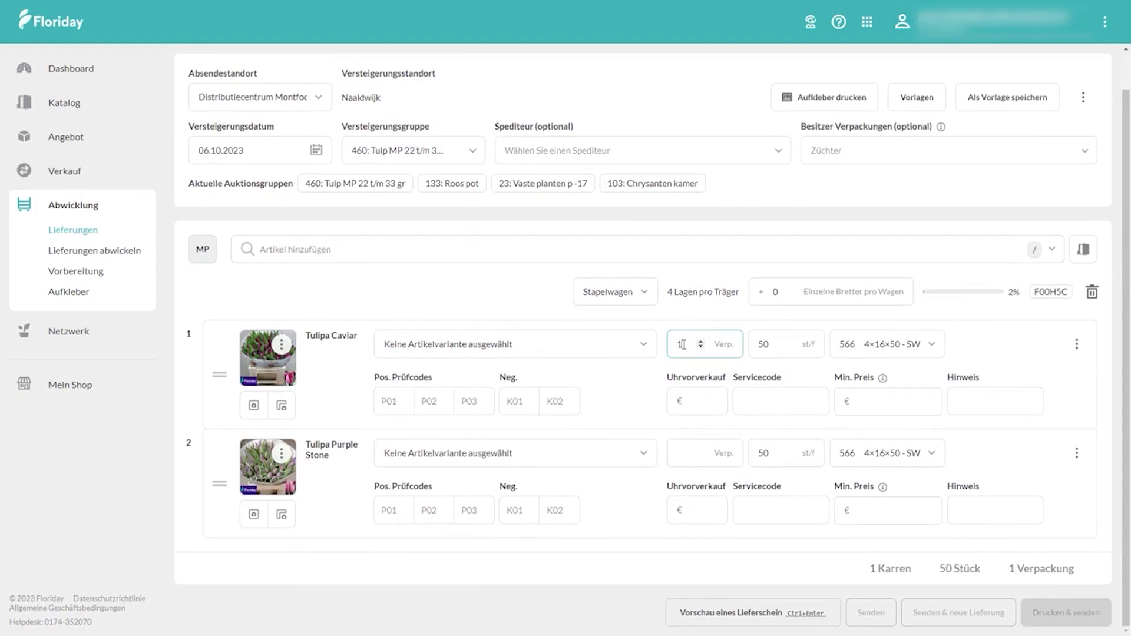
pyautogui.click(858, 400)
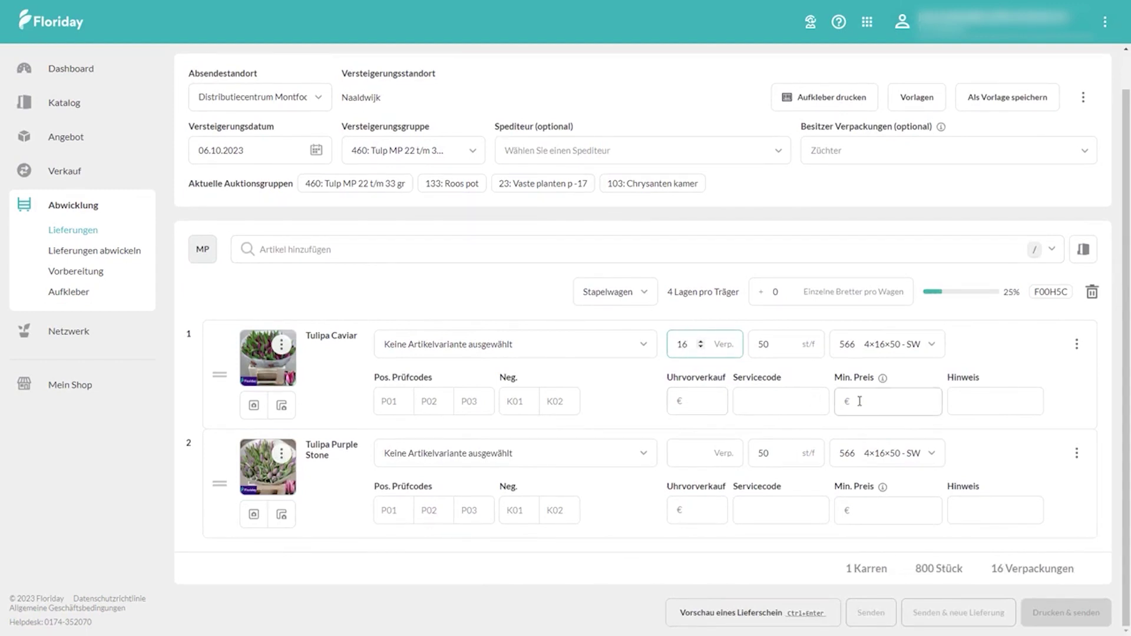
# Set the number of packages for Tulipa Purple Stone to 16.
pyautogui.click(691, 517)
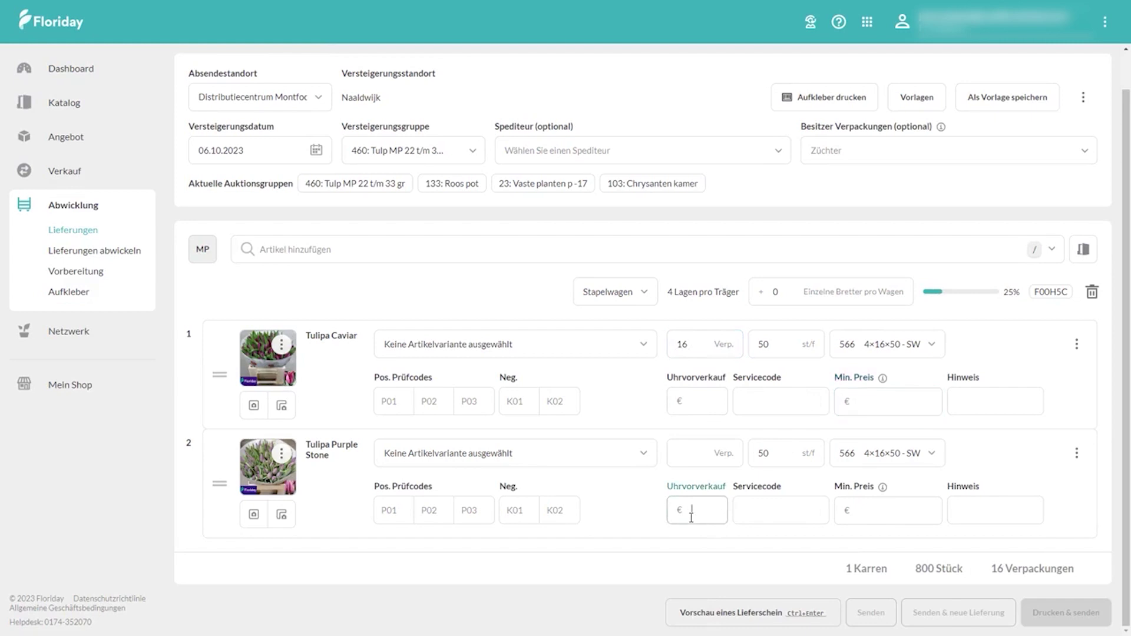
pyautogui.click(687, 445)
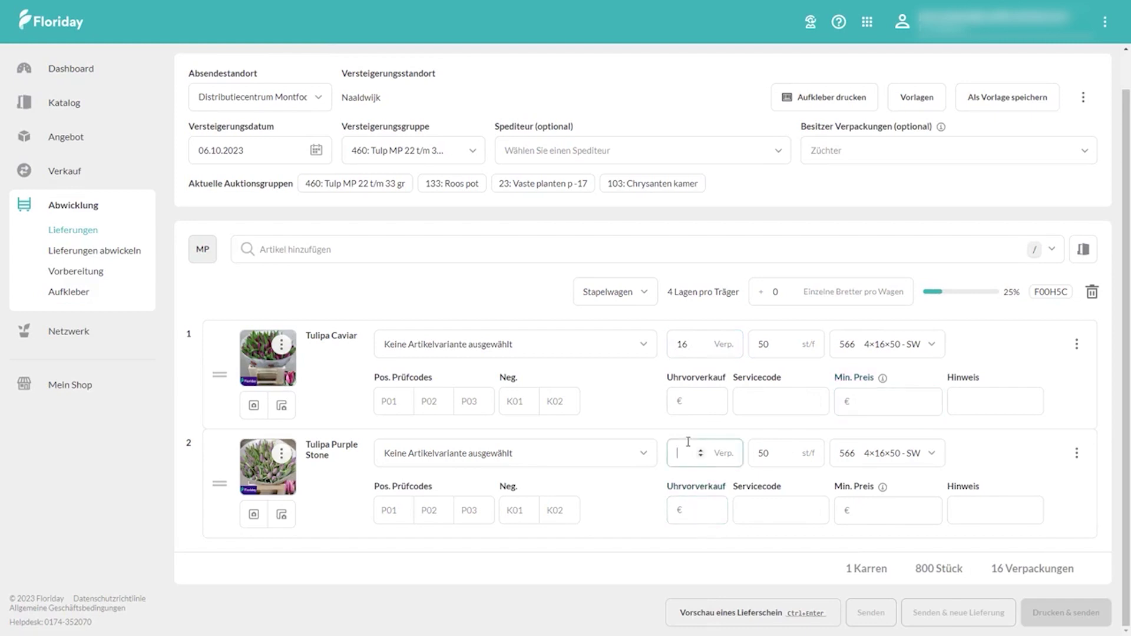
pyautogui.write('16')
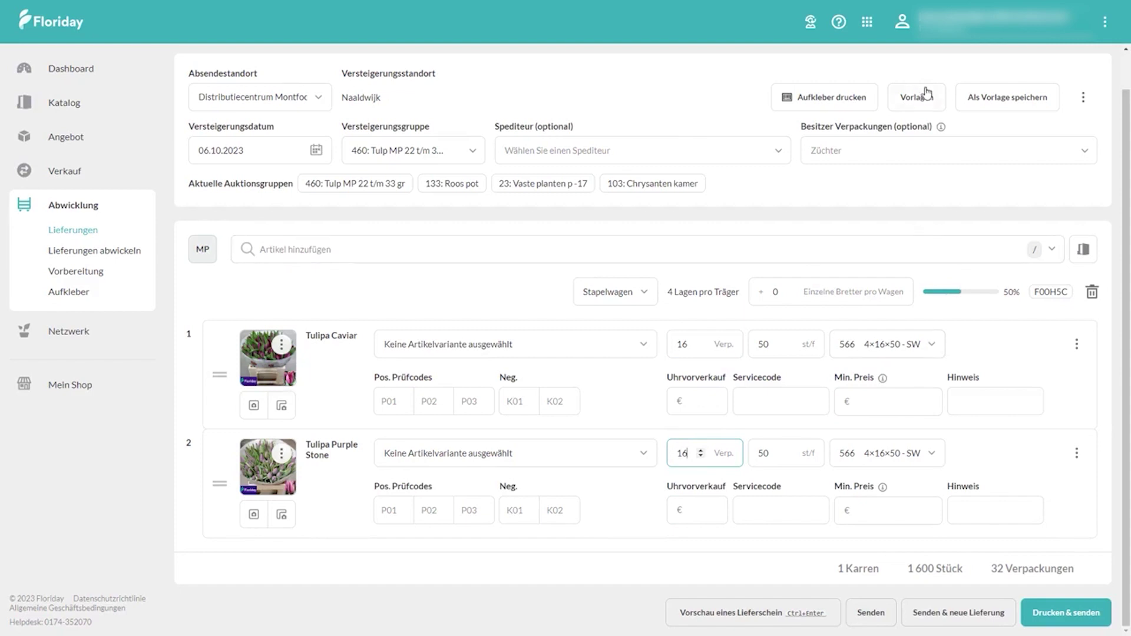
# Save the delivery note as a new template named "Tulipa - Naaldwijk".
pyautogui.scroll(1, 917, 218)
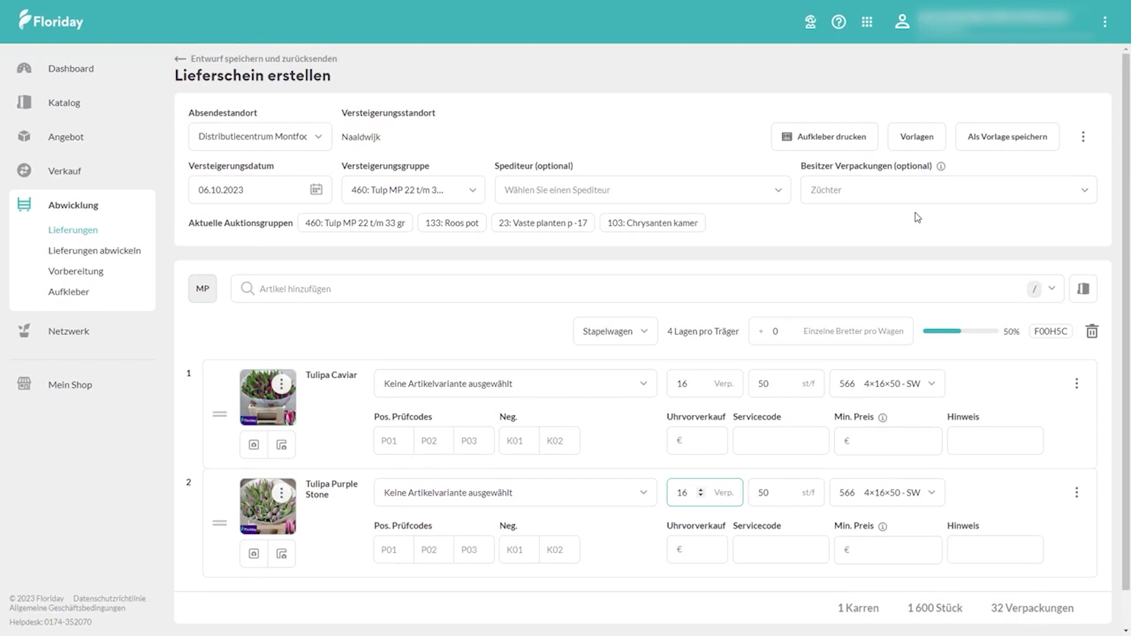
pyautogui.click(1047, 145)
pyautogui.click(552, 348)
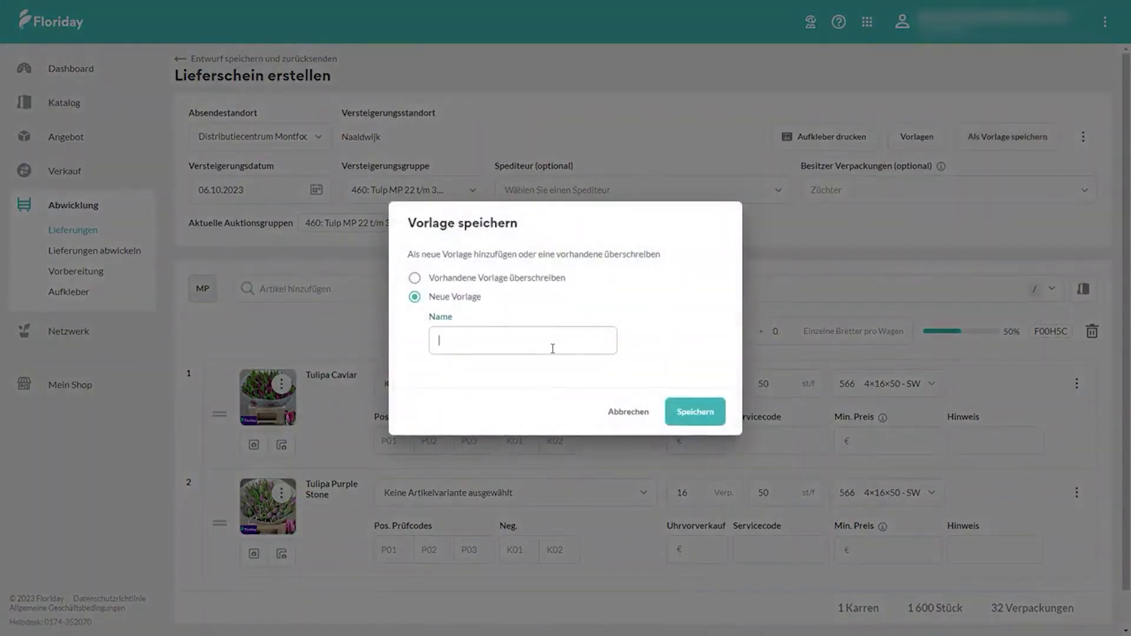
pyautogui.write('Tulipa - Naaldwijk')
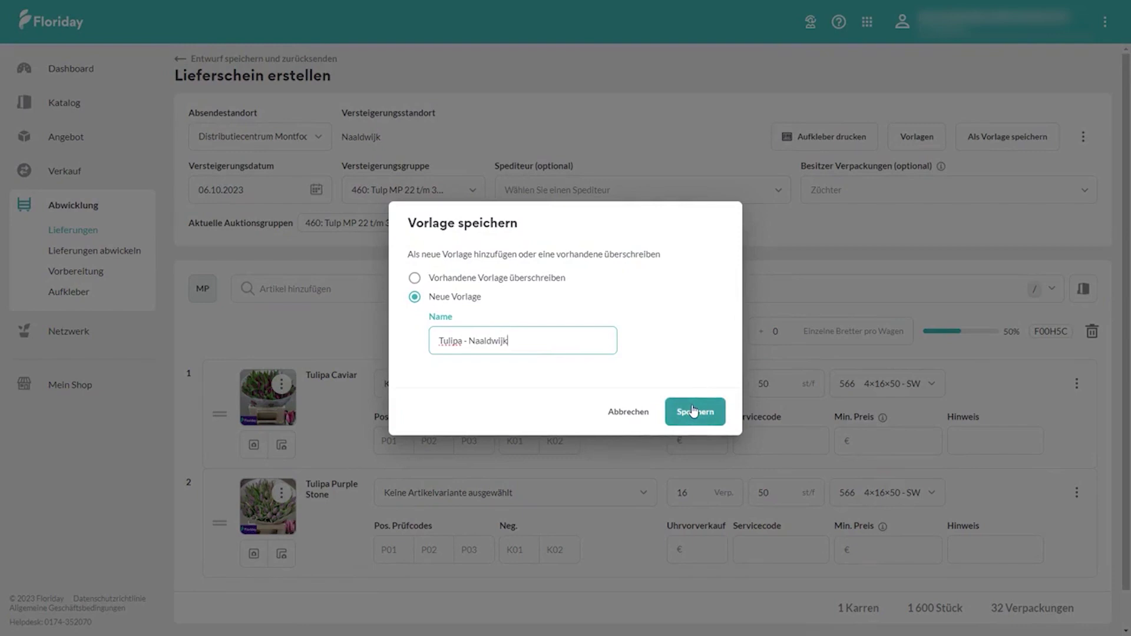
pyautogui.click(694, 411)
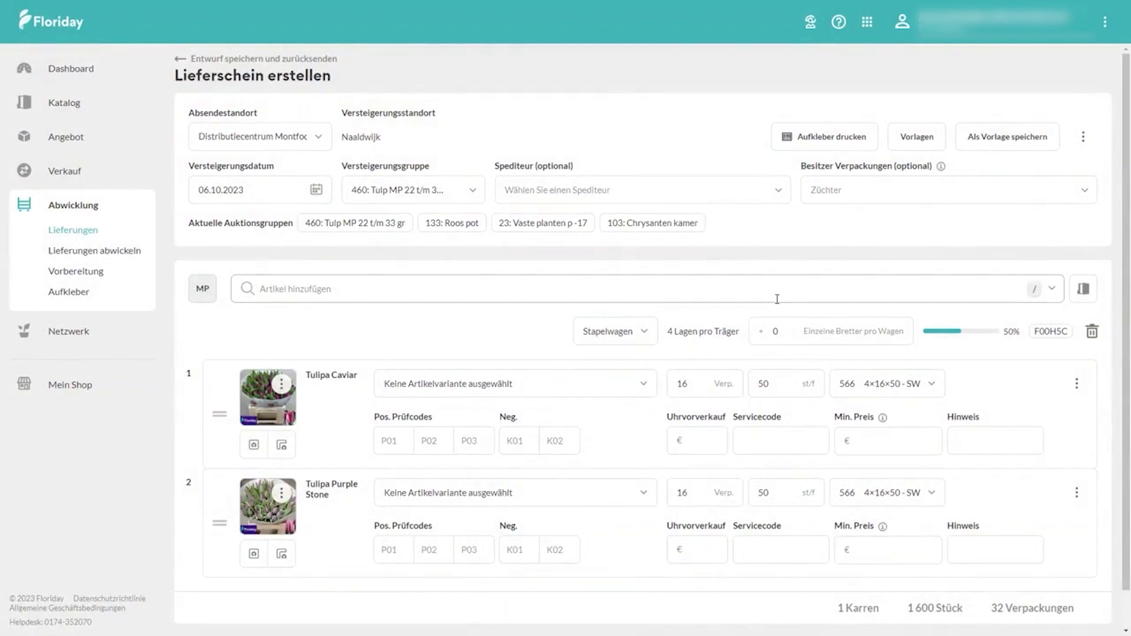
# Set the clock presale price to €0,22 for Tulipa Caviar and €0,24 for Tulipa Purple Stone.
pyautogui.scroll(-1, 777, 299)
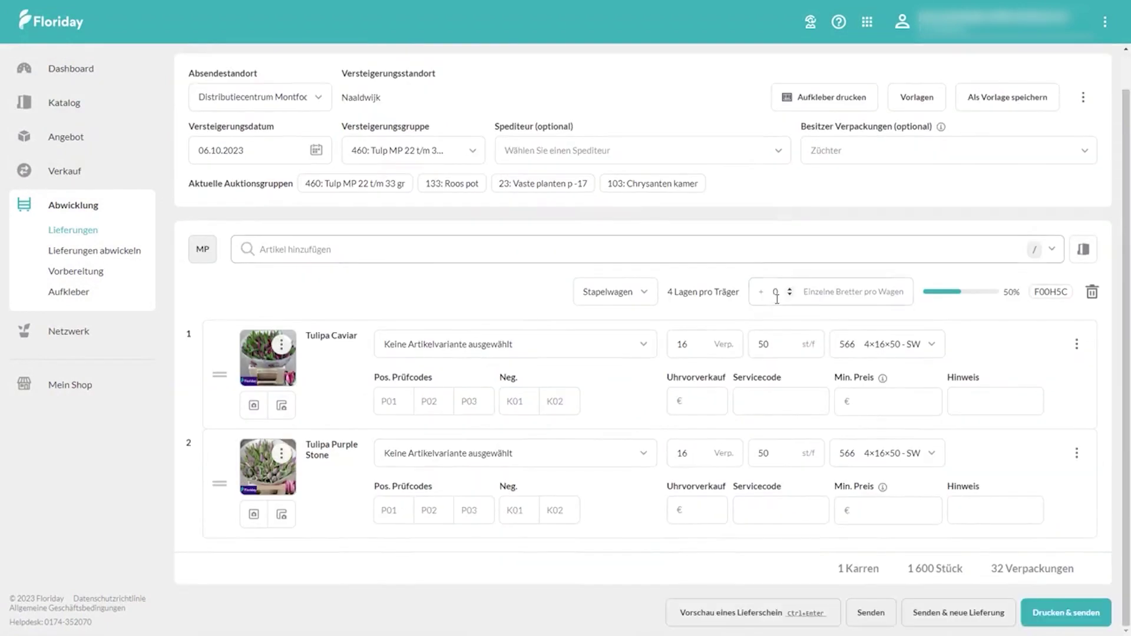
pyautogui.click(697, 406)
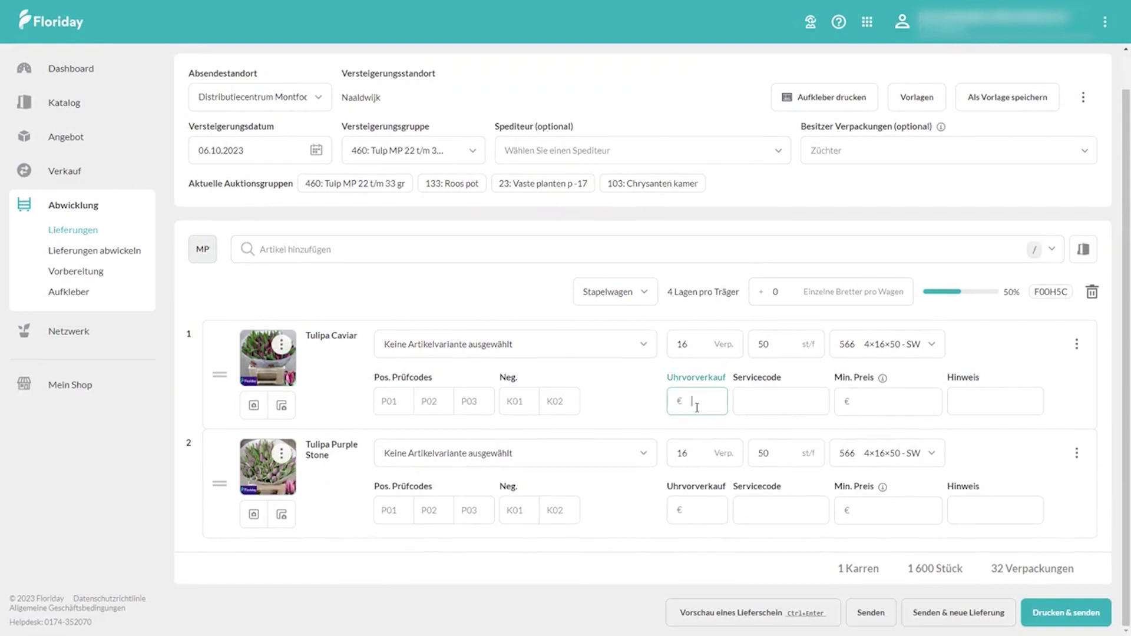
pyautogui.write('0,00')
pyautogui.write('22')
pyautogui.click(699, 510)
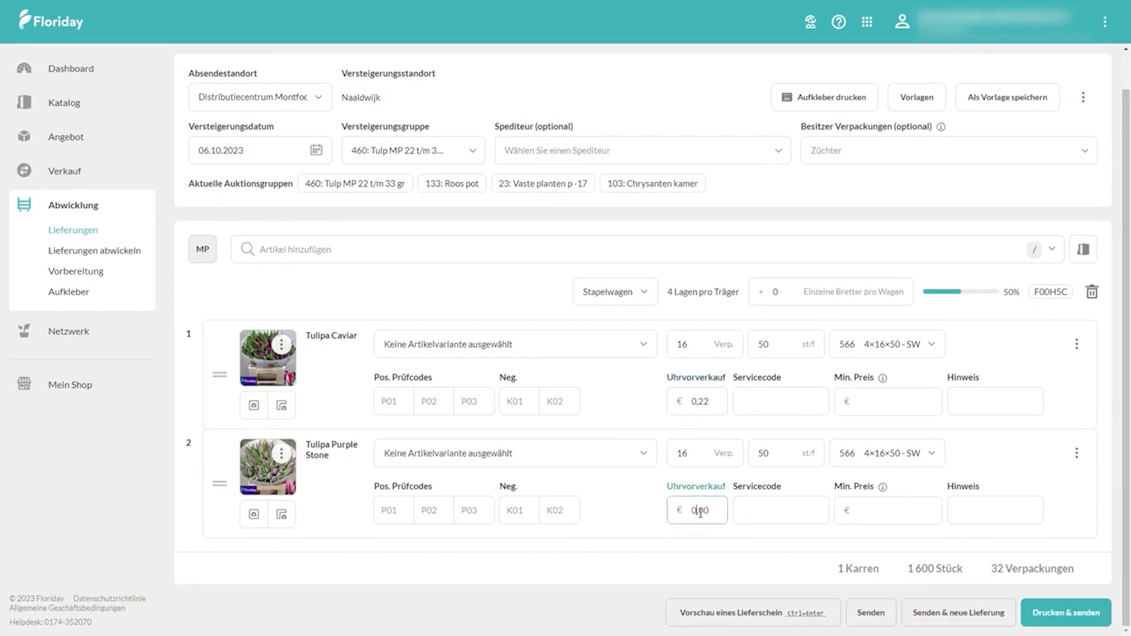
pyautogui.write('24')
# Set the minimum price to €0,10 for Tulipa Caviar and €0,12 for Tulipa Purple Stone.
pyautogui.click(878, 397)
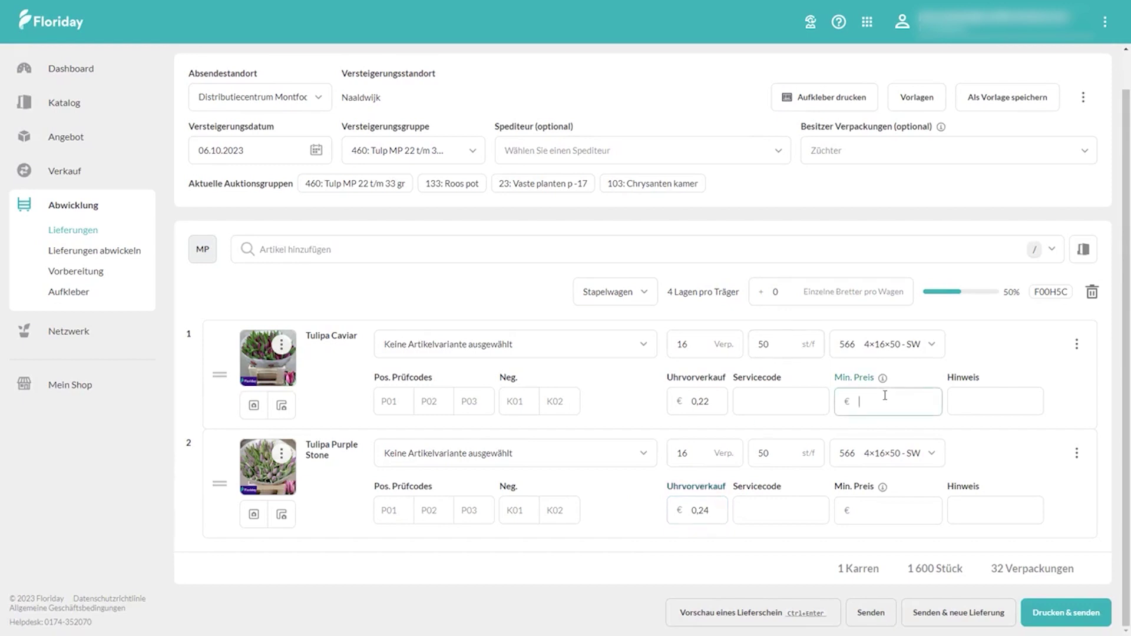
pyautogui.moveTo(883, 387)
pyautogui.write('0,10')
pyautogui.click(882, 511)
pyautogui.write('0')
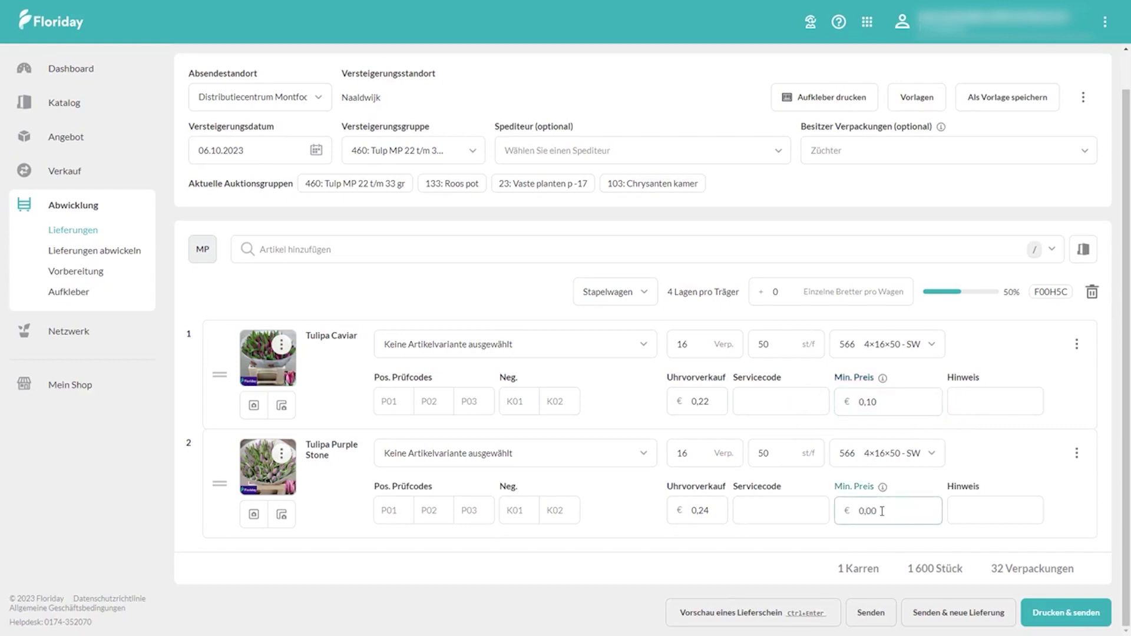
pyautogui.write(',12')
pyautogui.click(711, 509)
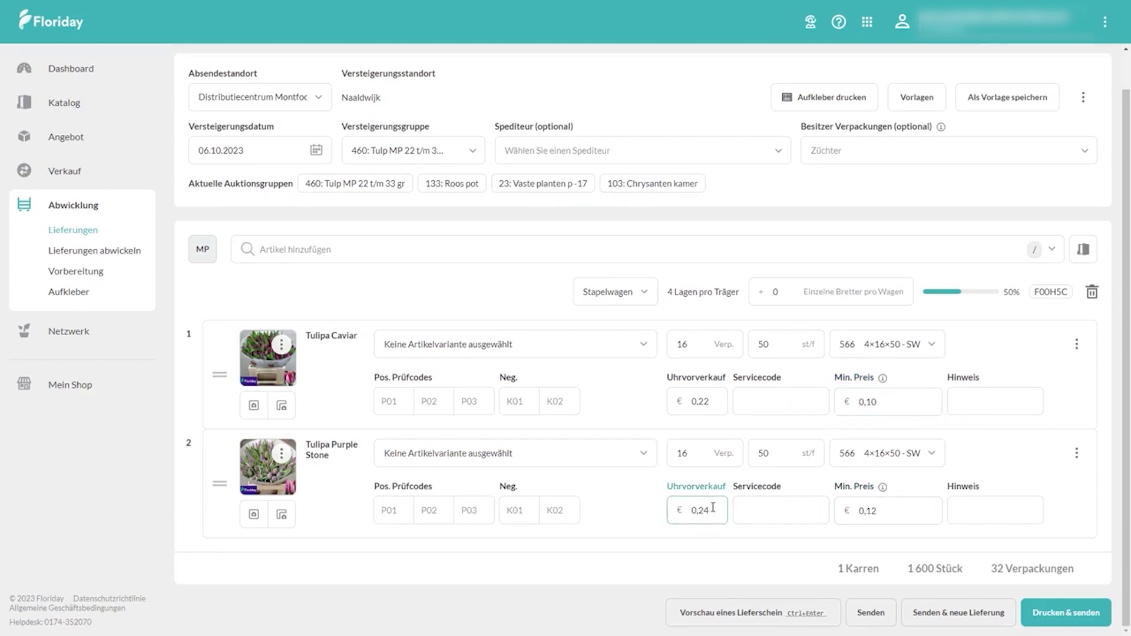
pyautogui.click(700, 401)
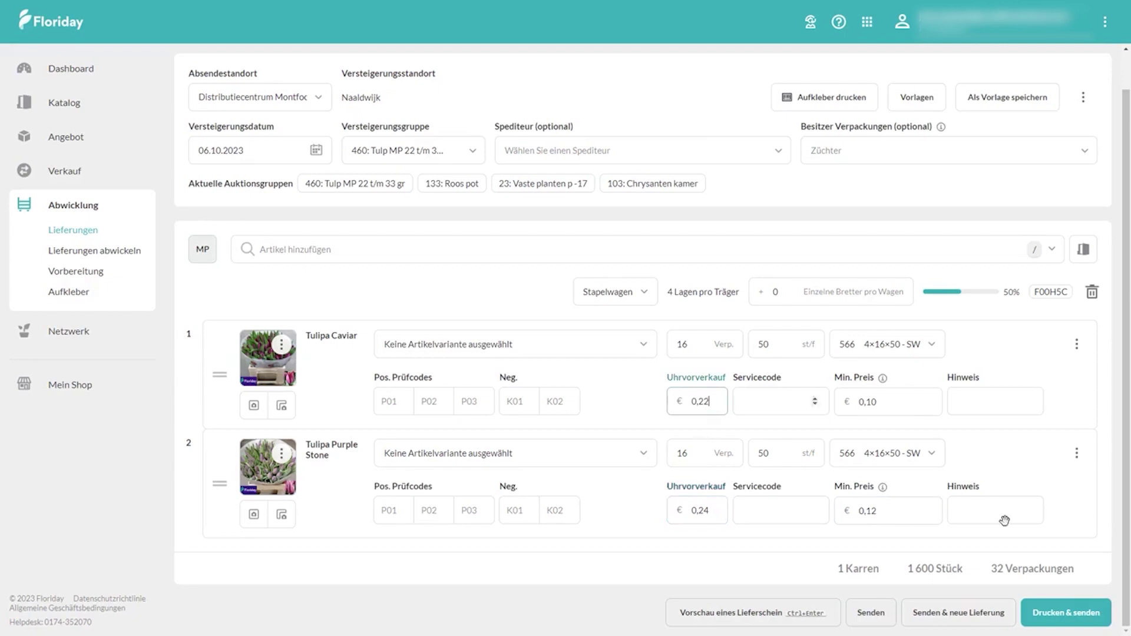
# Send the delivery note with the print option, cancel the printing and close the print preview.
pyautogui.click(1088, 623)
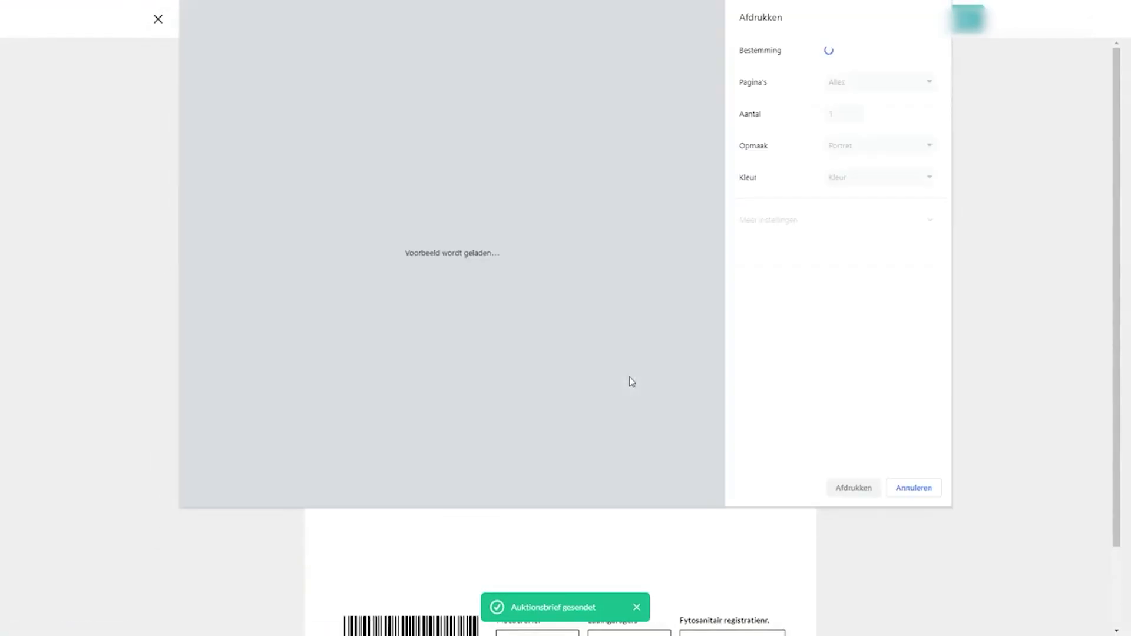
pyautogui.click(922, 489)
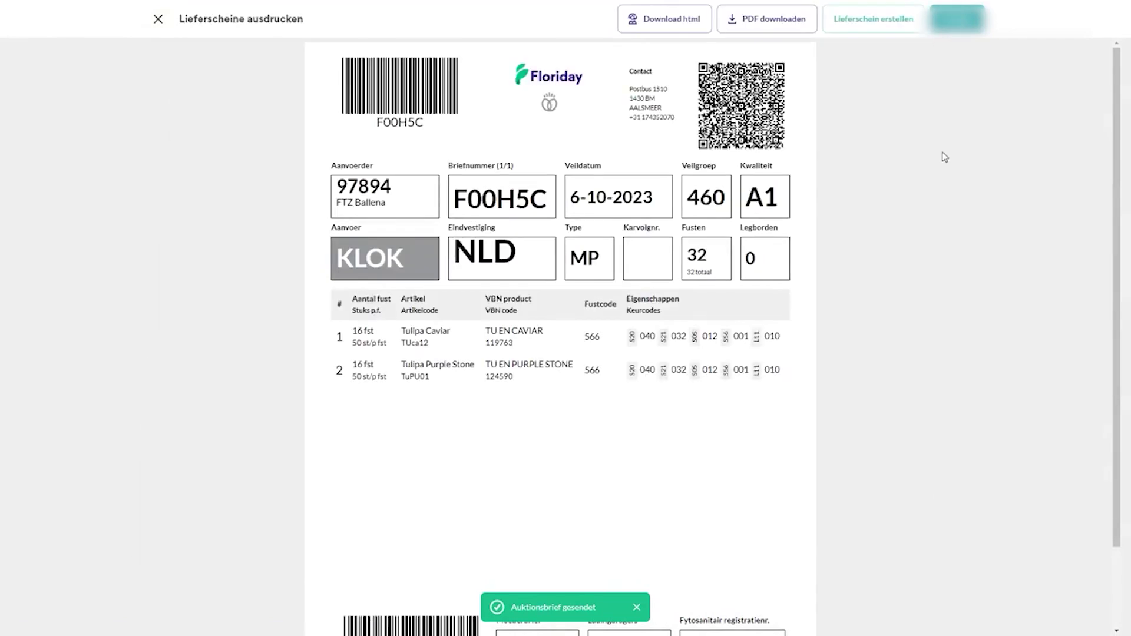
pyautogui.click(156, 21)
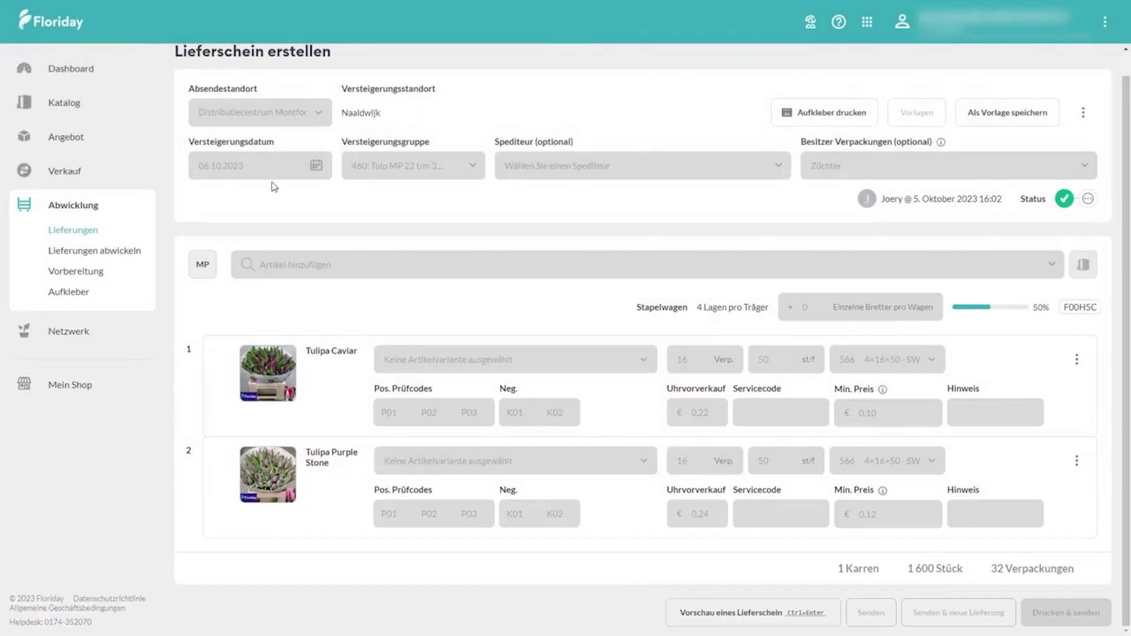
# Open the clock presale overview (Uhrvorverkauf) within the clock offers.
pyautogui.click(71, 138)
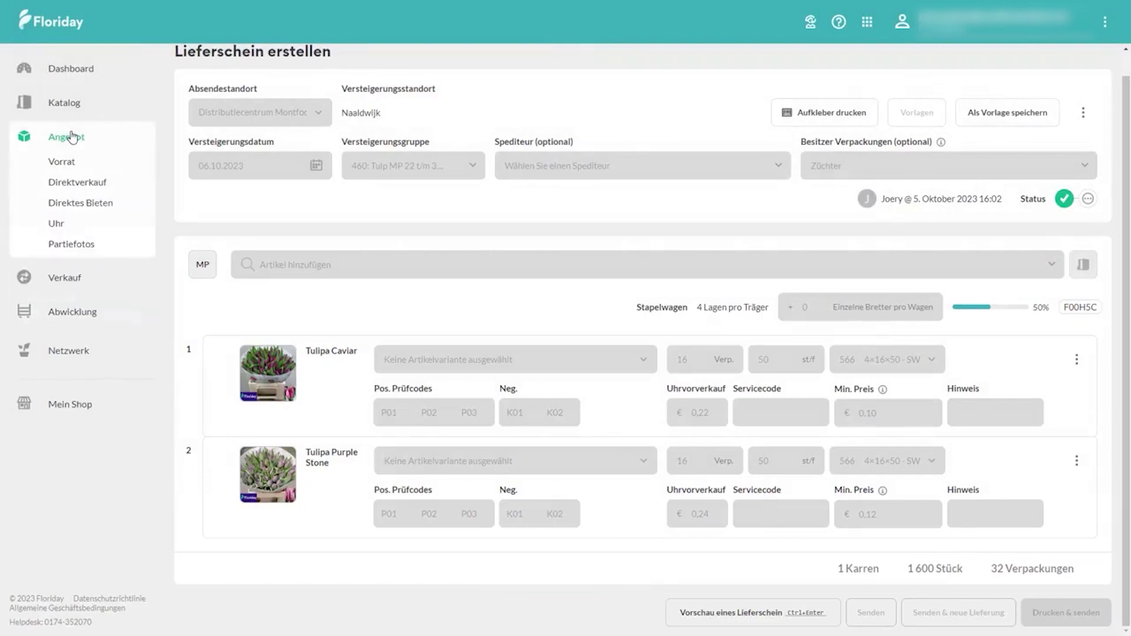
pyautogui.click(65, 224)
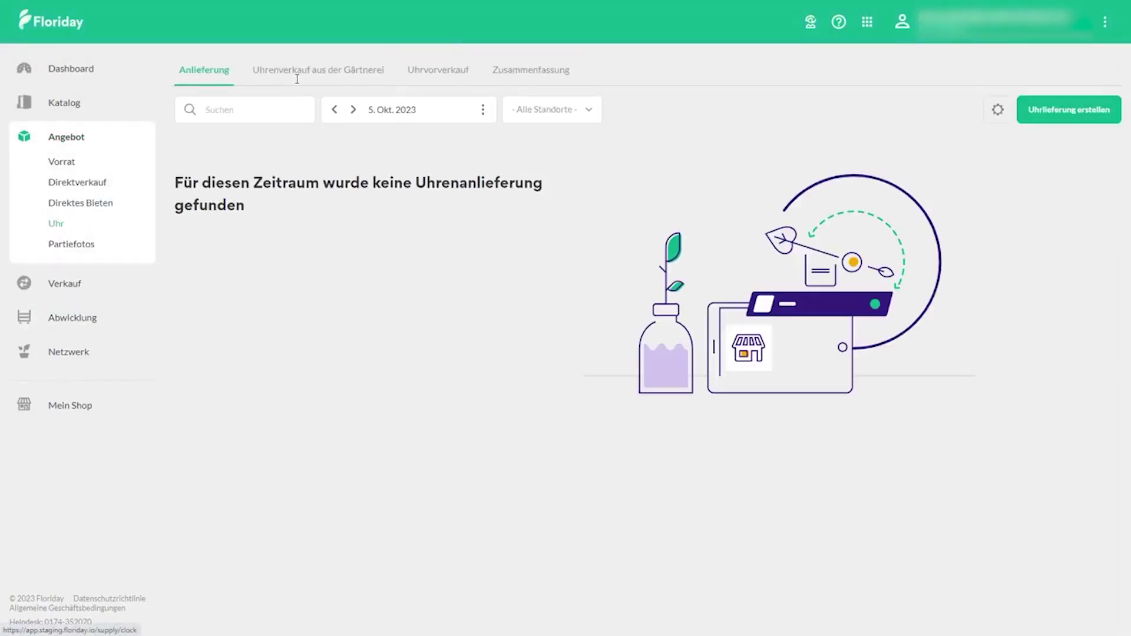
pyautogui.click(447, 71)
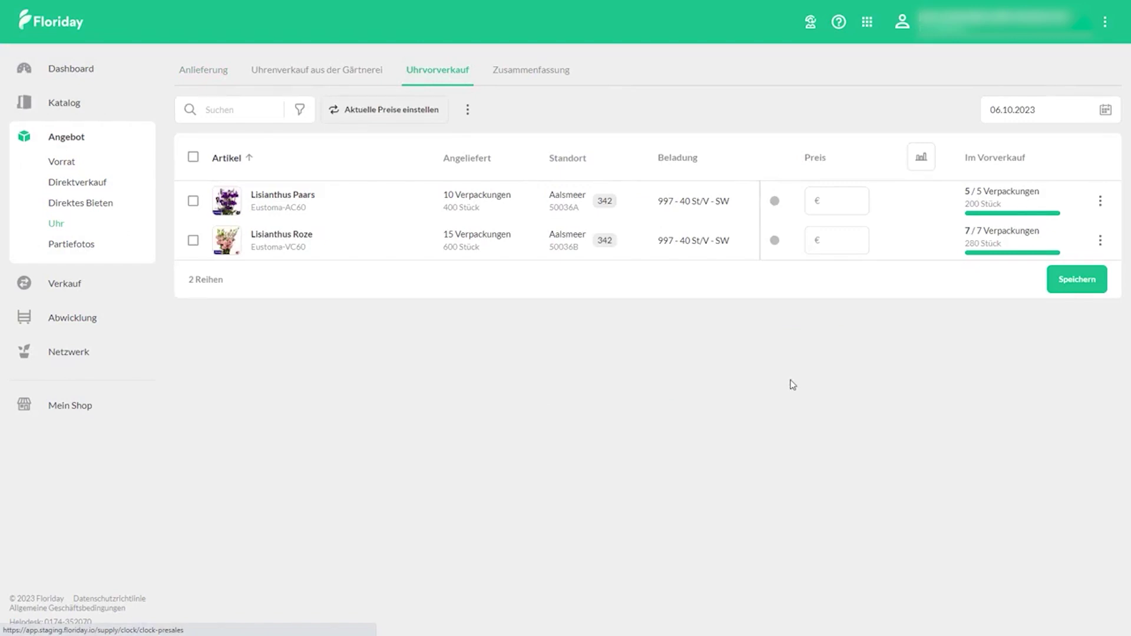
# Try to save clock presale prices of €0,23 for Lisianthus Paars and €0,28 for Lisianthus Roze.
pyautogui.click(833, 201)
pyautogui.write('0,20')
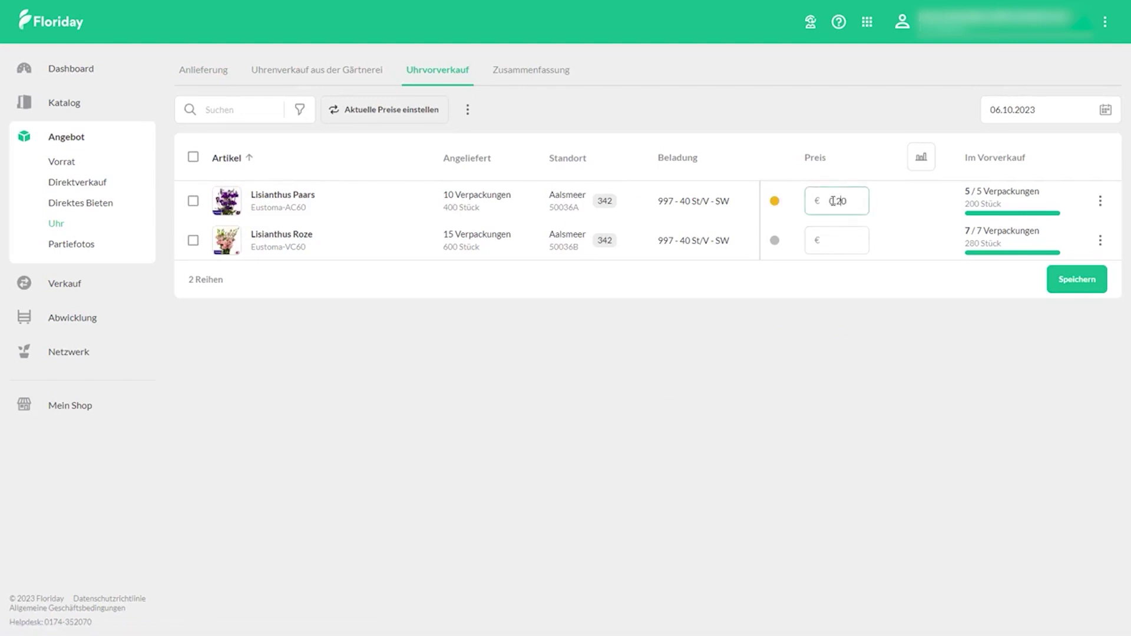
pyautogui.press('BackSpace')
pyautogui.write('3')
pyautogui.click(830, 242)
pyautogui.write('1,00')
pyautogui.press('BackSpace')
pyautogui.press('BackSpace')
pyautogui.press('BackSpace')
pyautogui.press('BackSpace')
pyautogui.write('0,28')
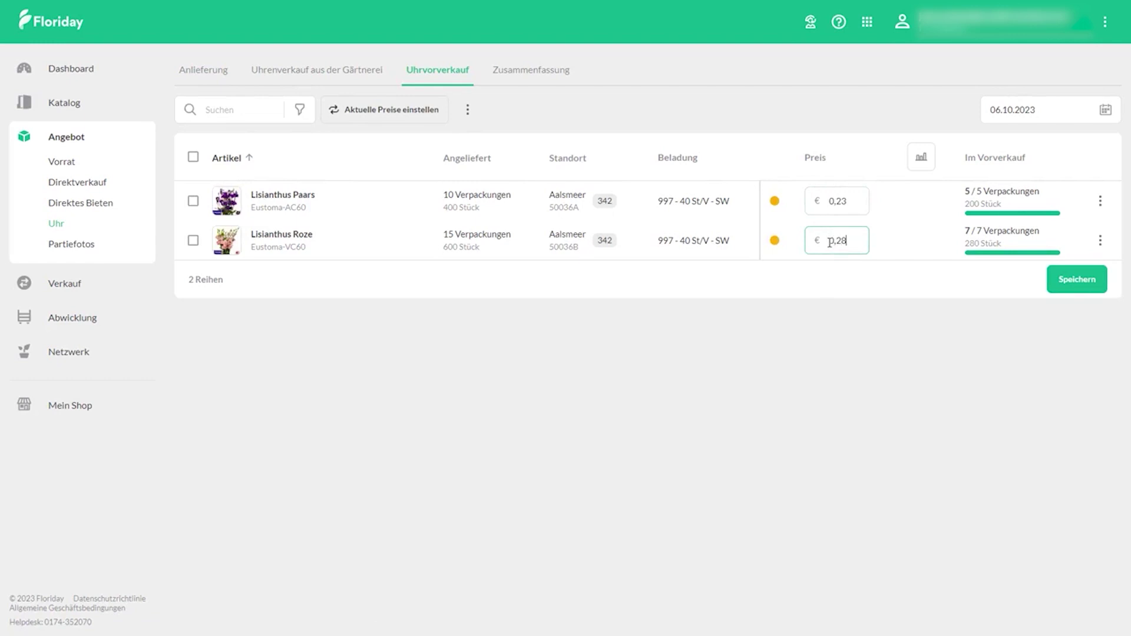
pyautogui.press('Return')
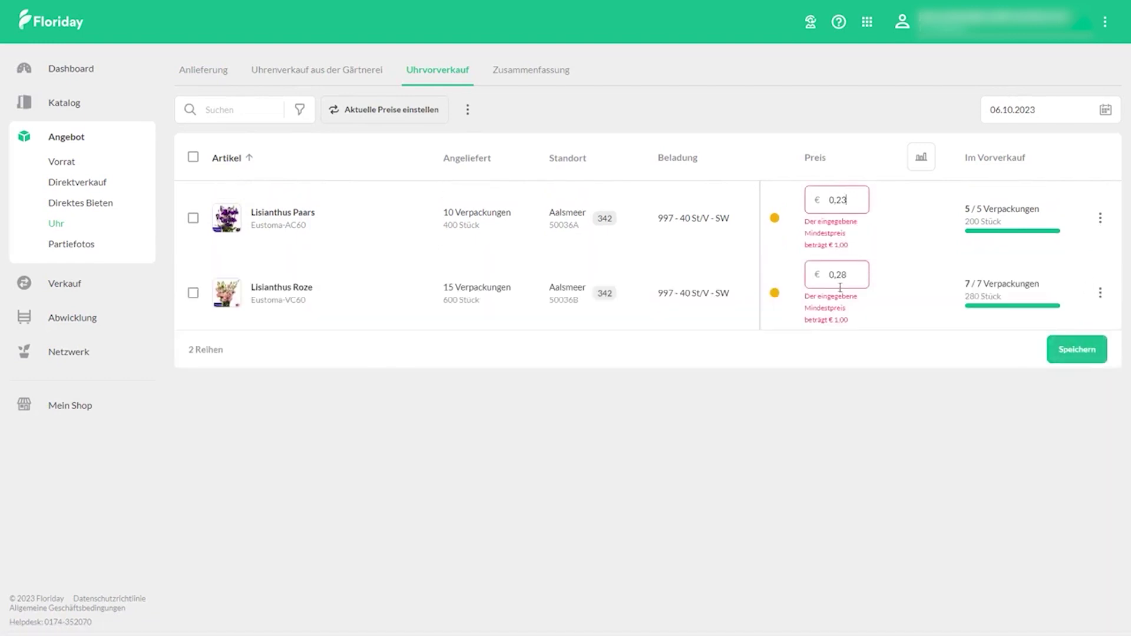
# Clear the presale prices entered for Lisianthus Roze and Lisianthus Paars.
pyautogui.click(840, 286)
pyautogui.hotkey('ctrl', 'a')
pyautogui.press('BackSpace')
pyautogui.click(842, 201)
pyautogui.hotkey('ctrl', 'a')
pyautogui.press('BackSpace')
# Open the clock presale settings and apply them with a presale percentage of 50%.
pyautogui.click(467, 111)
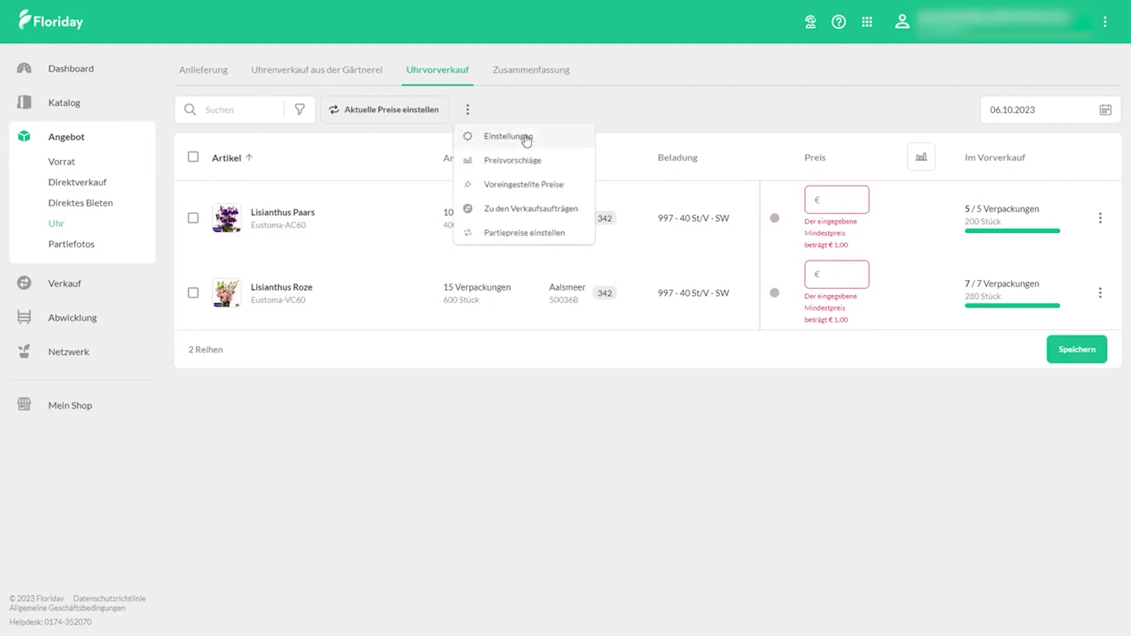
pyautogui.click(526, 138)
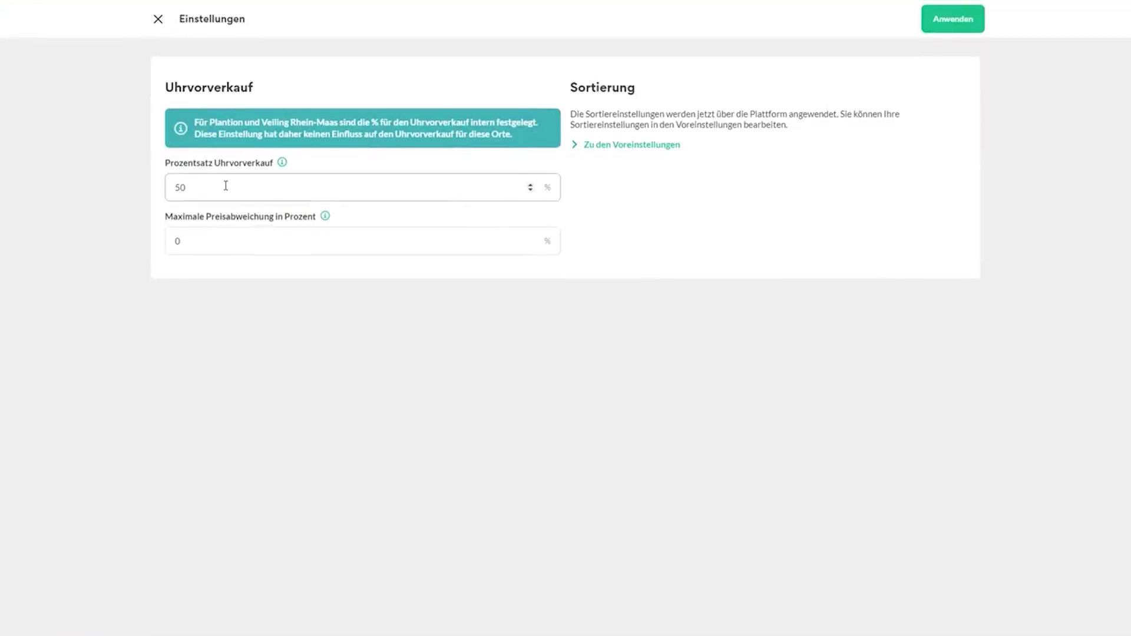
pyautogui.click(225, 190)
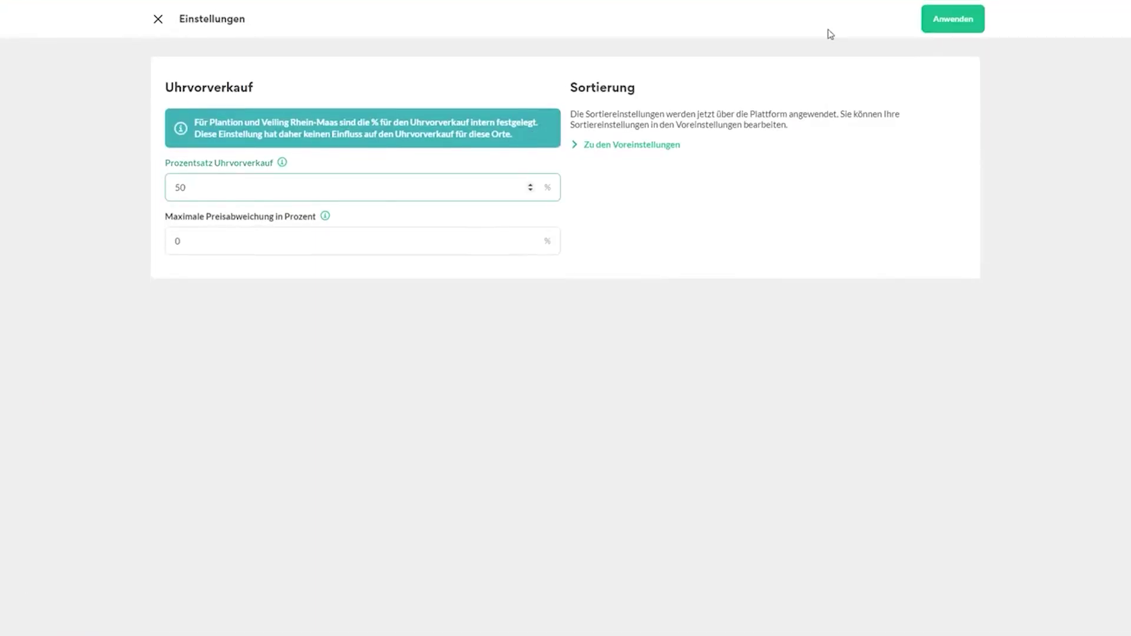
pyautogui.click(964, 22)
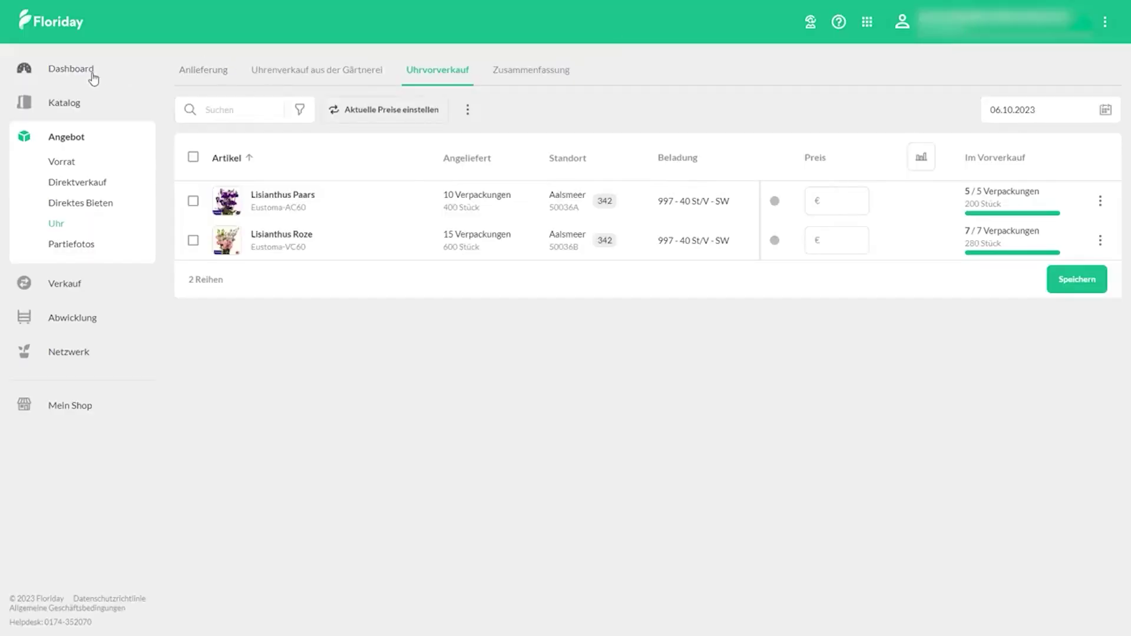
# Return to the dashboard and open the list of delivery notes (Lieferscheine) among the deliveries.
pyautogui.click(92, 79)
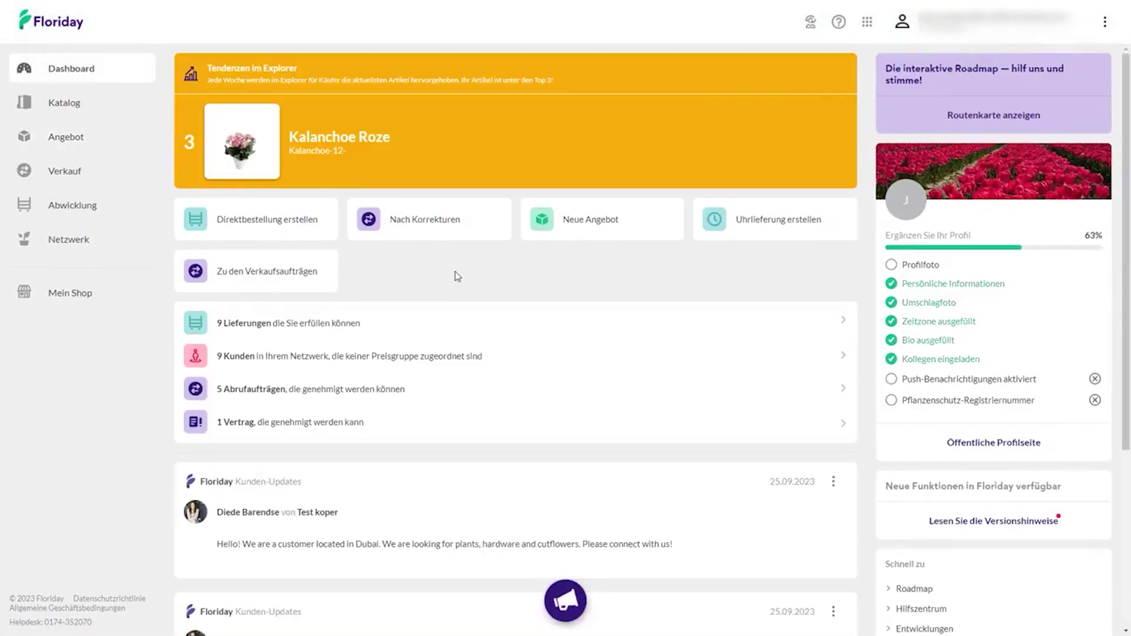
pyautogui.click(79, 210)
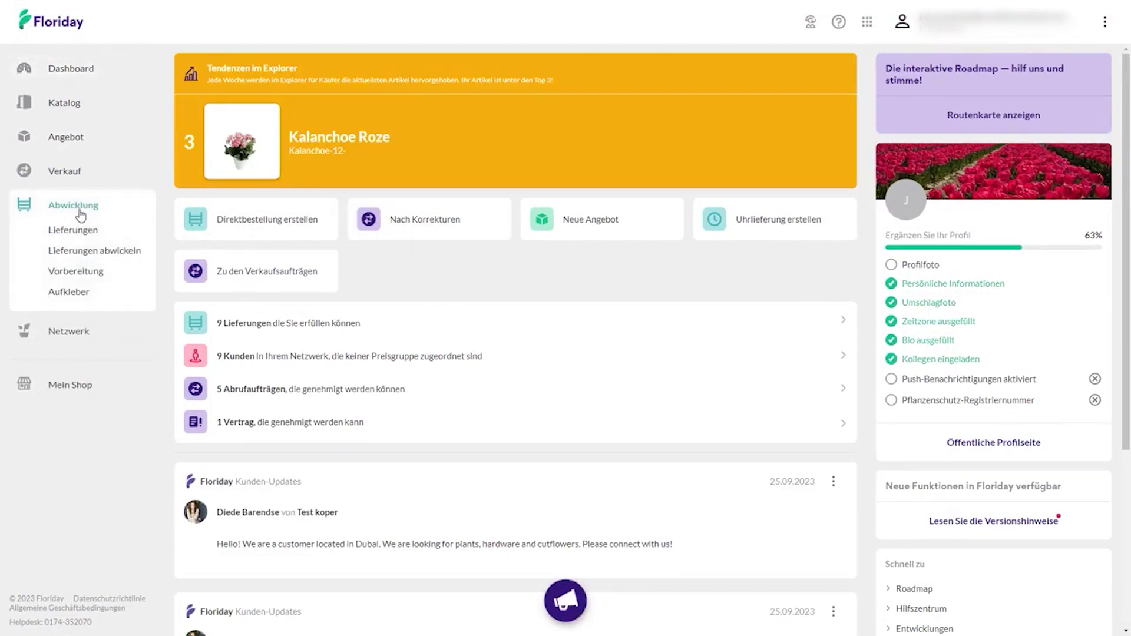
pyautogui.click(84, 230)
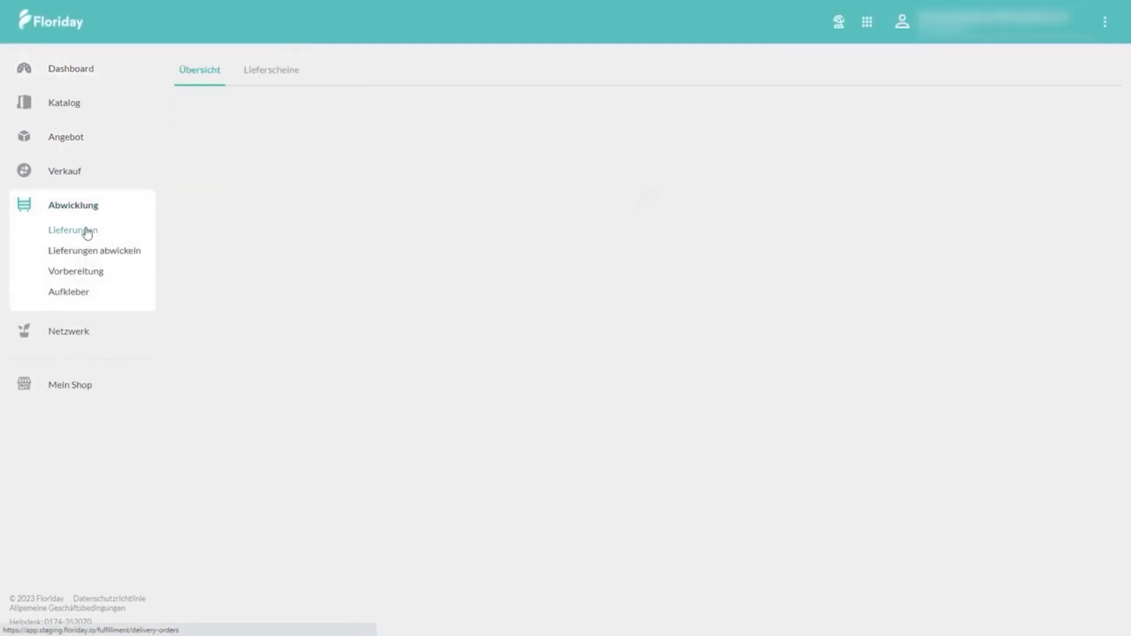
pyautogui.click(285, 71)
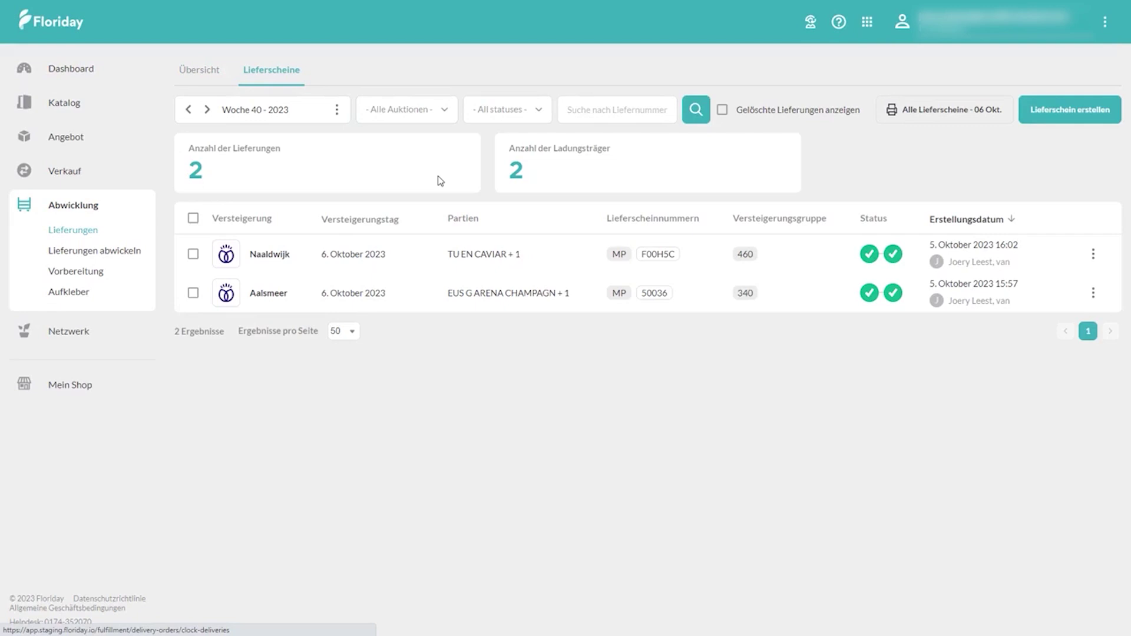
# Examine the delivery notes' period options, auction filter and delivery number search without setting any.
pyautogui.click(337, 112)
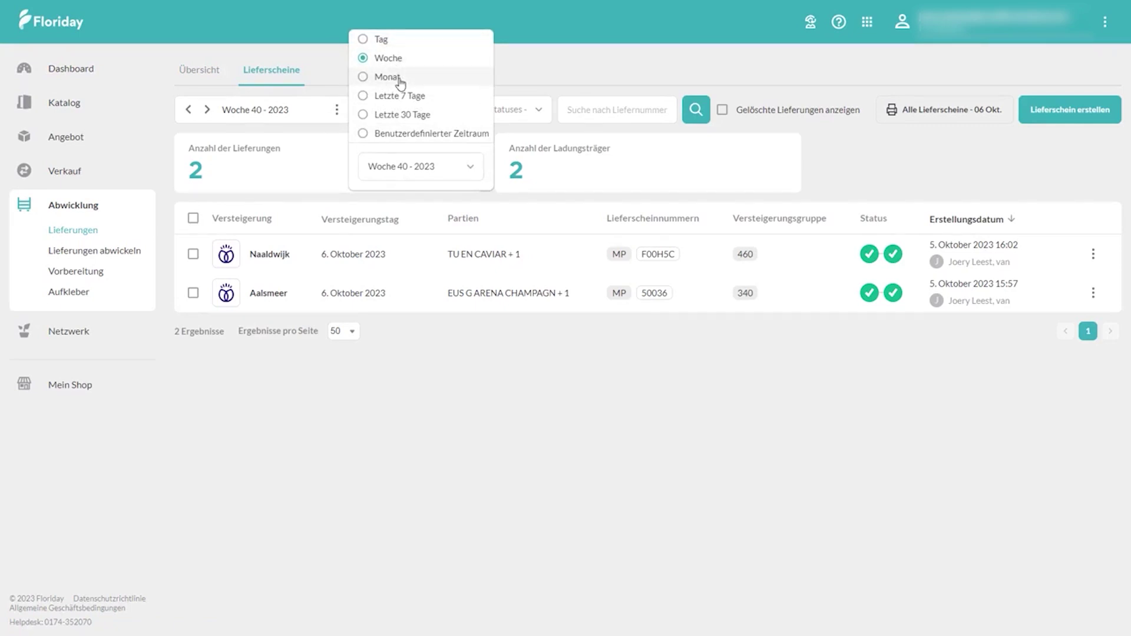
pyautogui.click(572, 350)
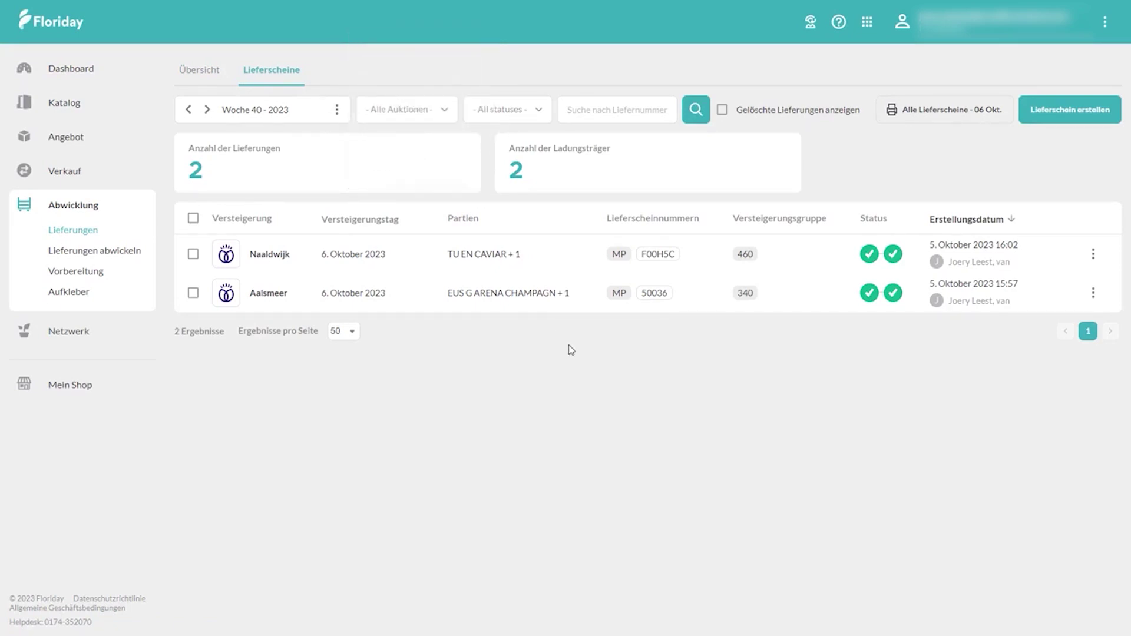
pyautogui.click(417, 109)
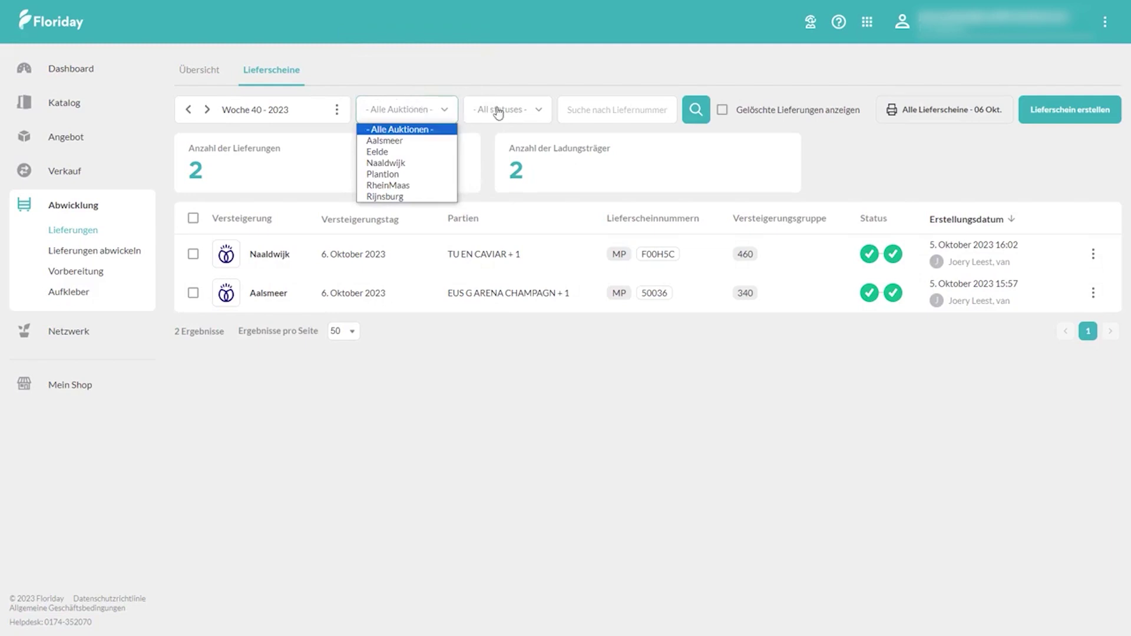
pyautogui.click(608, 106)
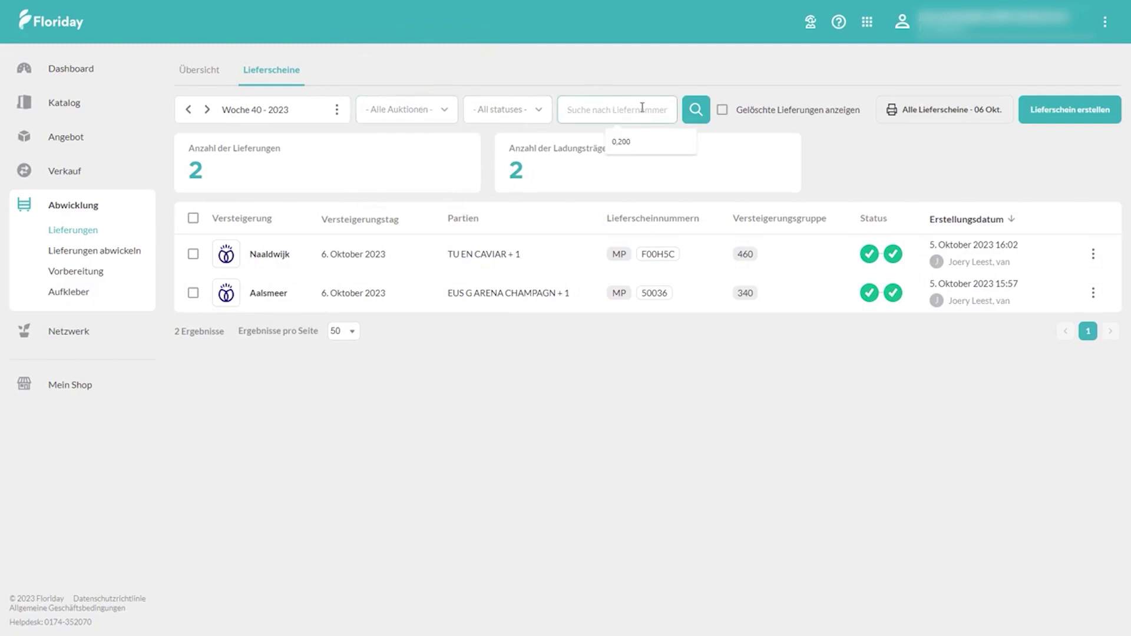
# Open the Aalsmeer delivery note and set the number of packages for Lisianthus Paars to 12.
pyautogui.click(677, 298)
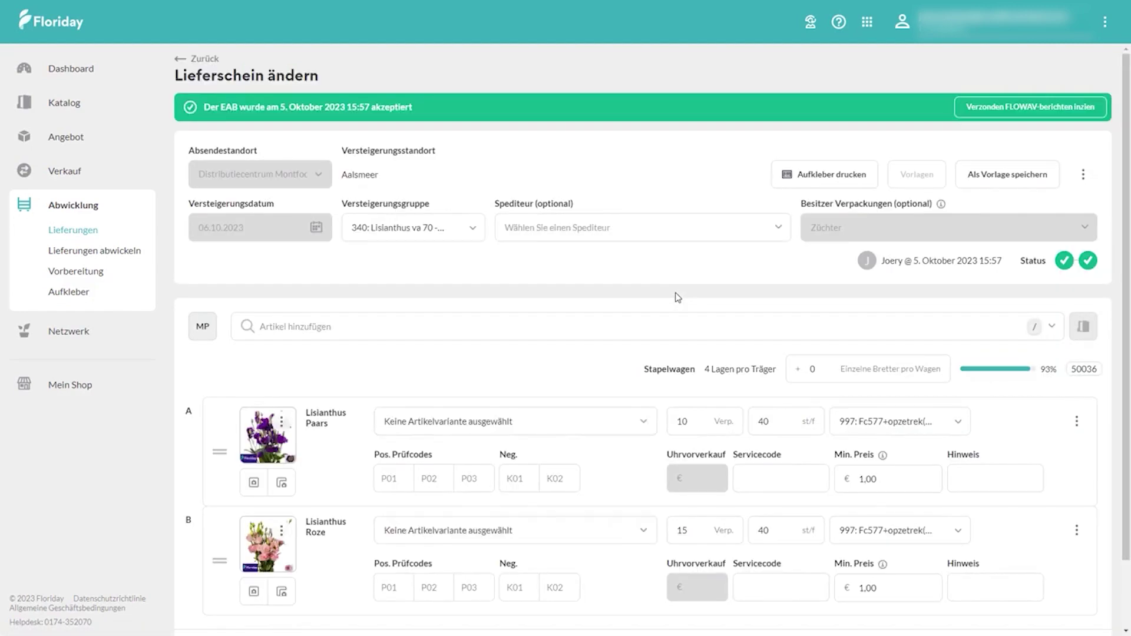
pyautogui.scroll(-1, 573, 295)
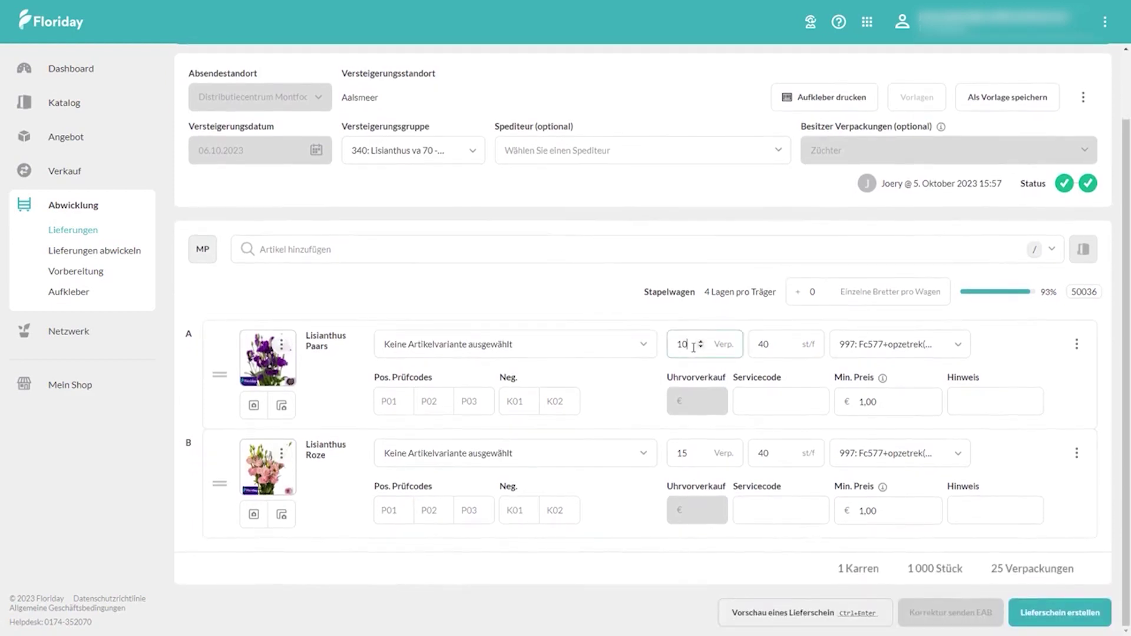
pyautogui.scroll(2, 693, 347)
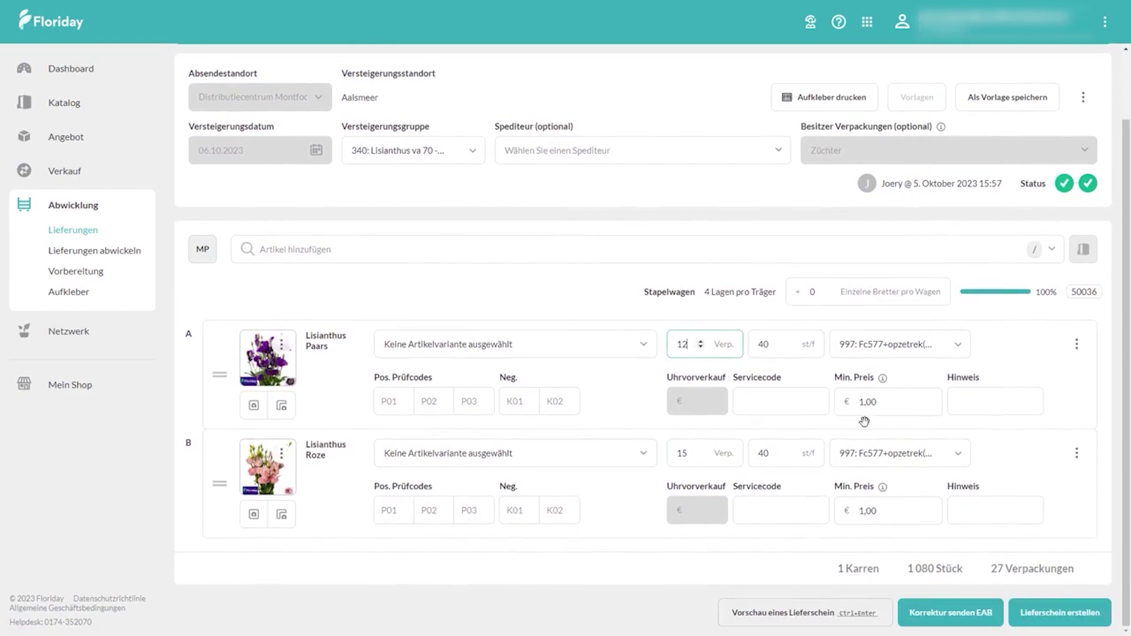
# Send the corrected EAB for the Aalmeer delivery note, print the updated note and close its print preview.
pyautogui.click(955, 623)
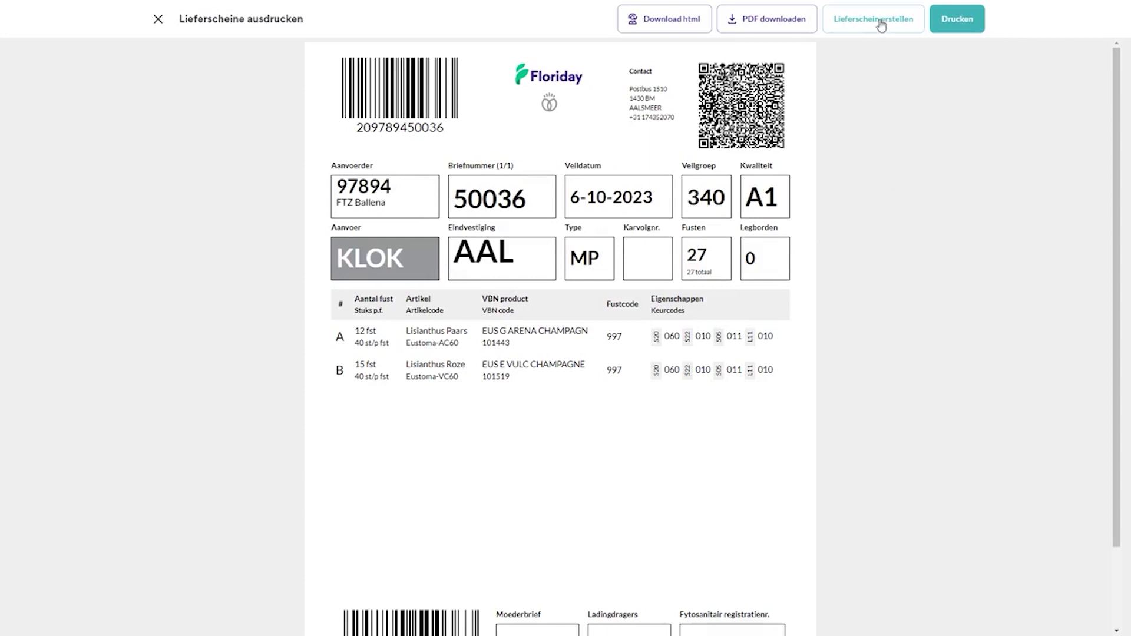
pyautogui.click(968, 20)
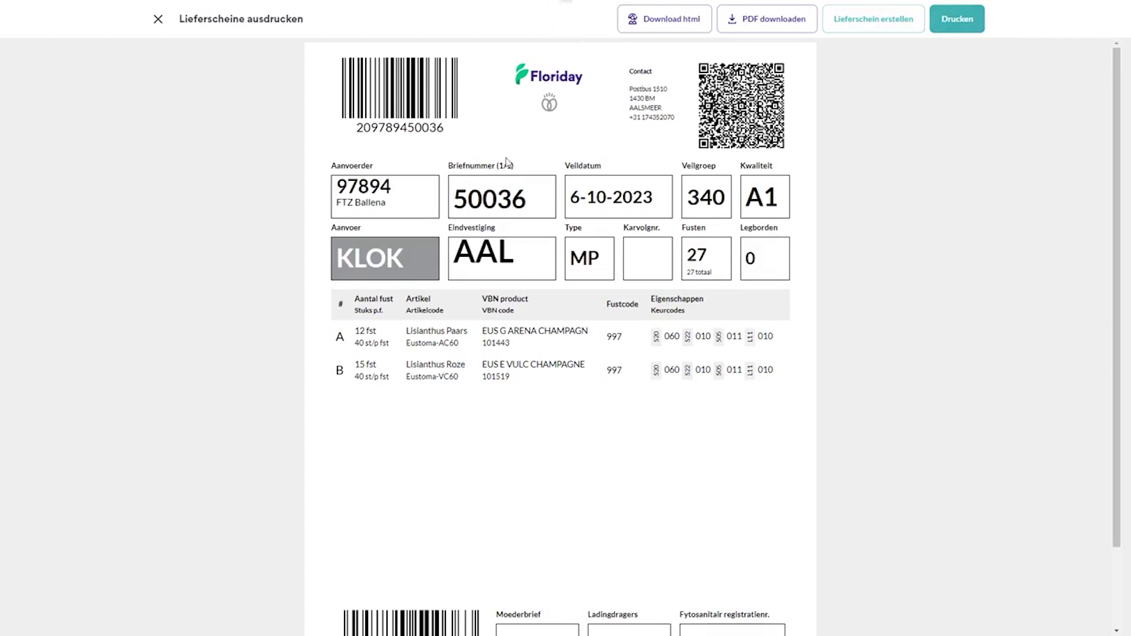
pyautogui.click(158, 20)
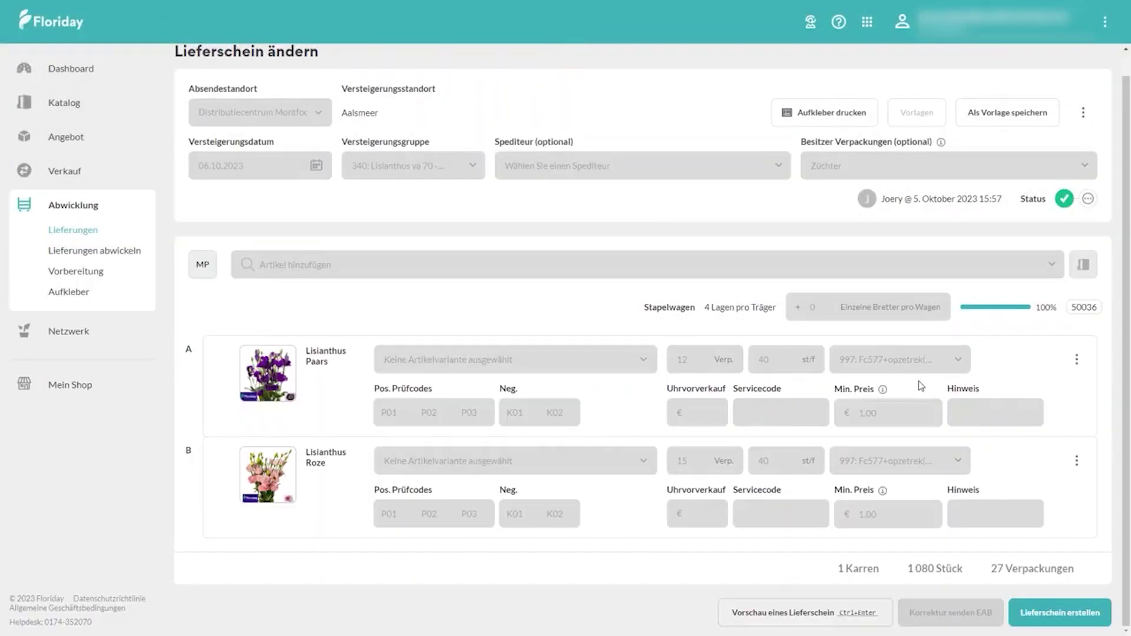
# Delete the Naaldwijk delivery note from the delivery notes list (Lieferscheine), confirm the removal and return to the dashboard.
pyautogui.click(88, 237)
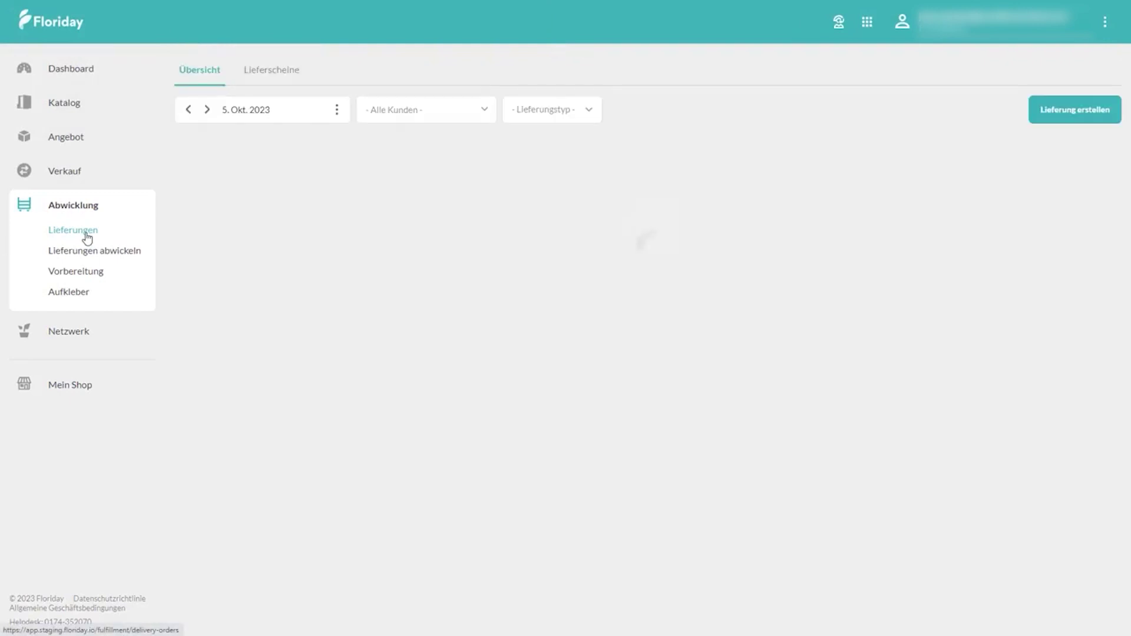
pyautogui.click(277, 73)
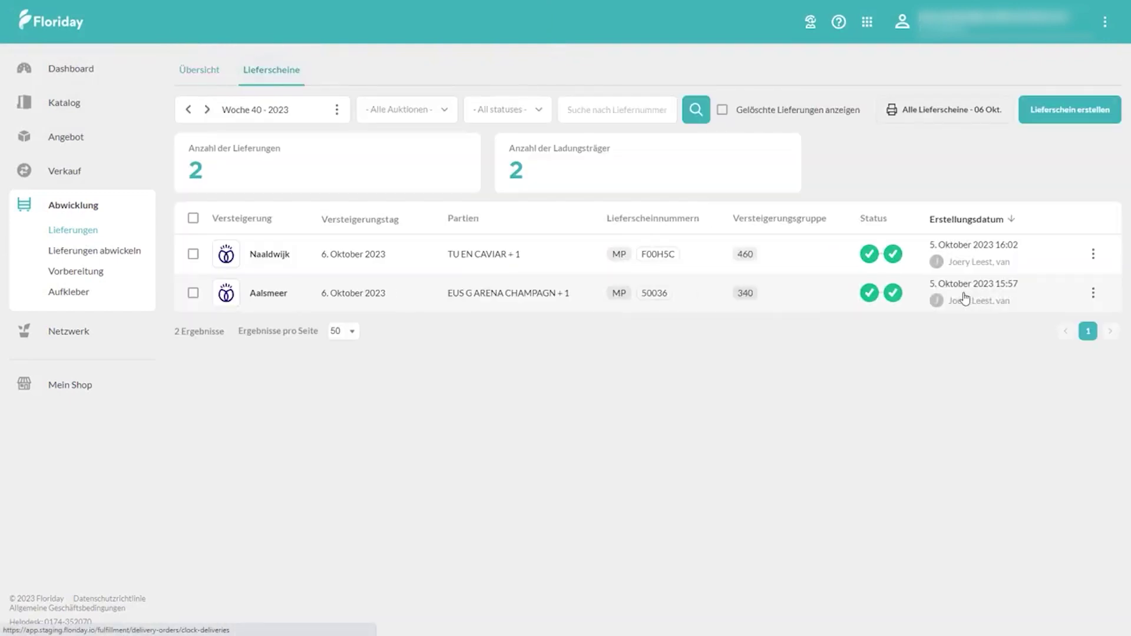
pyautogui.click(1094, 254)
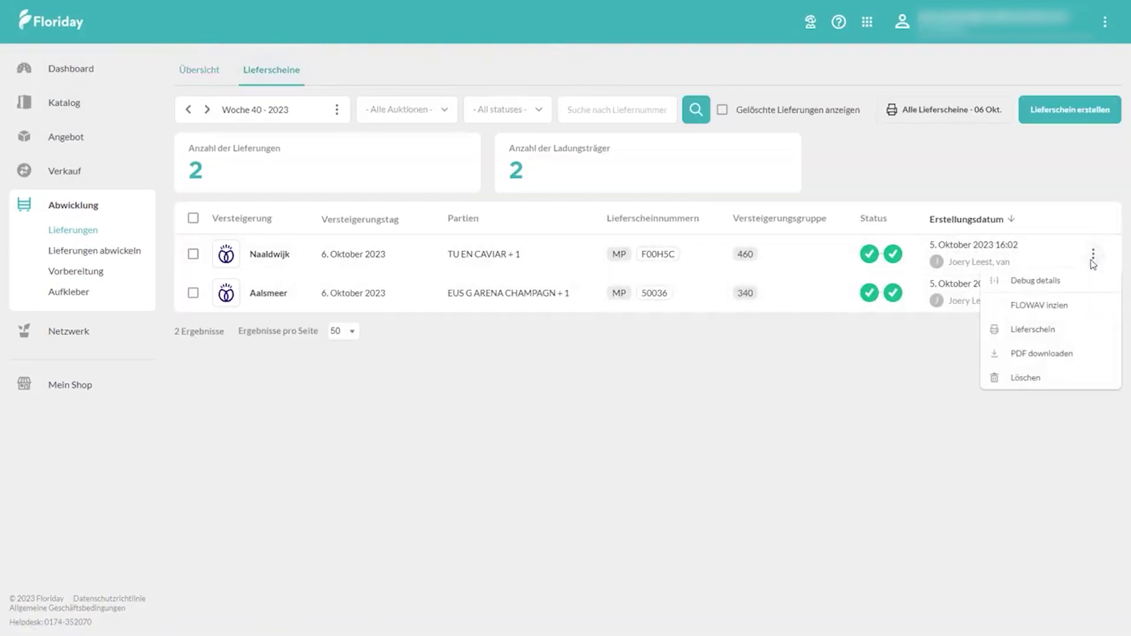
pyautogui.click(1040, 383)
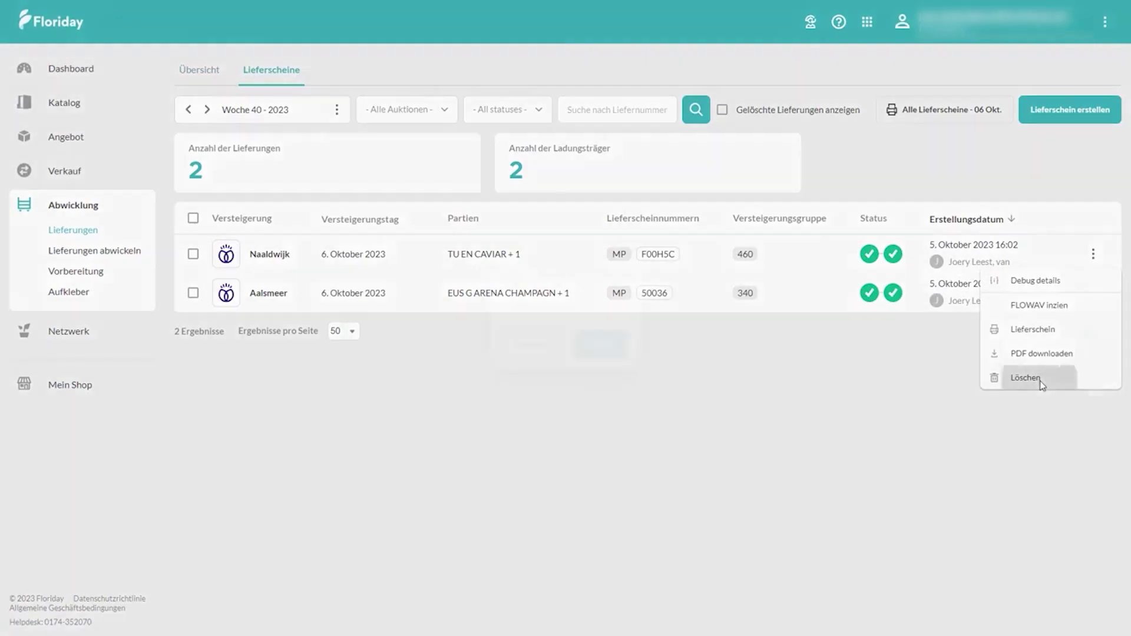
pyautogui.click(588, 344)
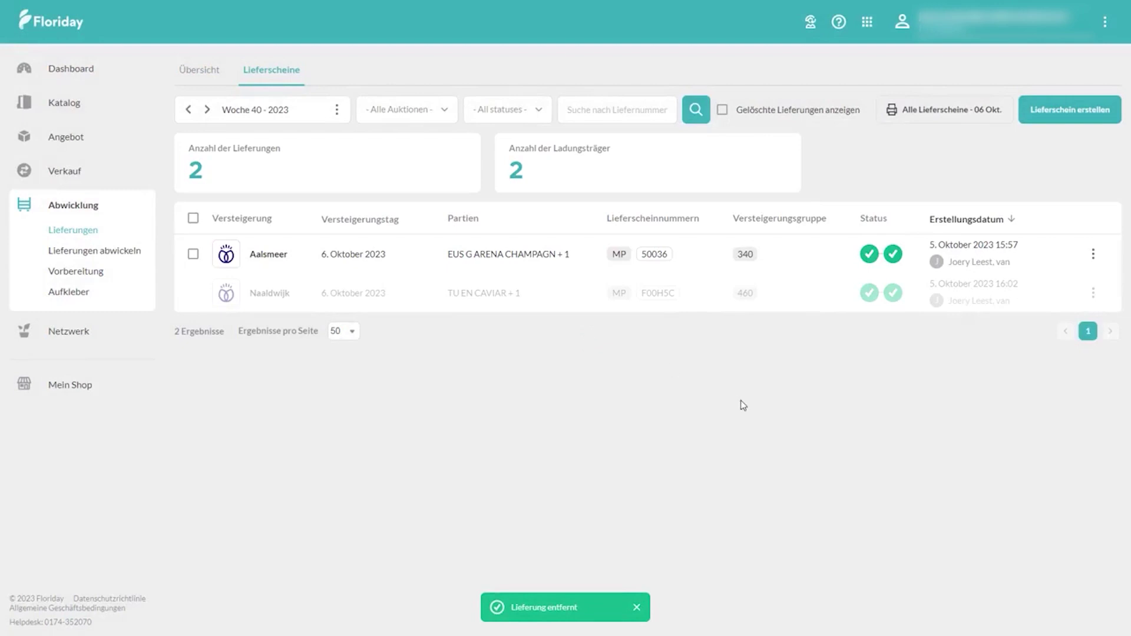
pyautogui.click(79, 67)
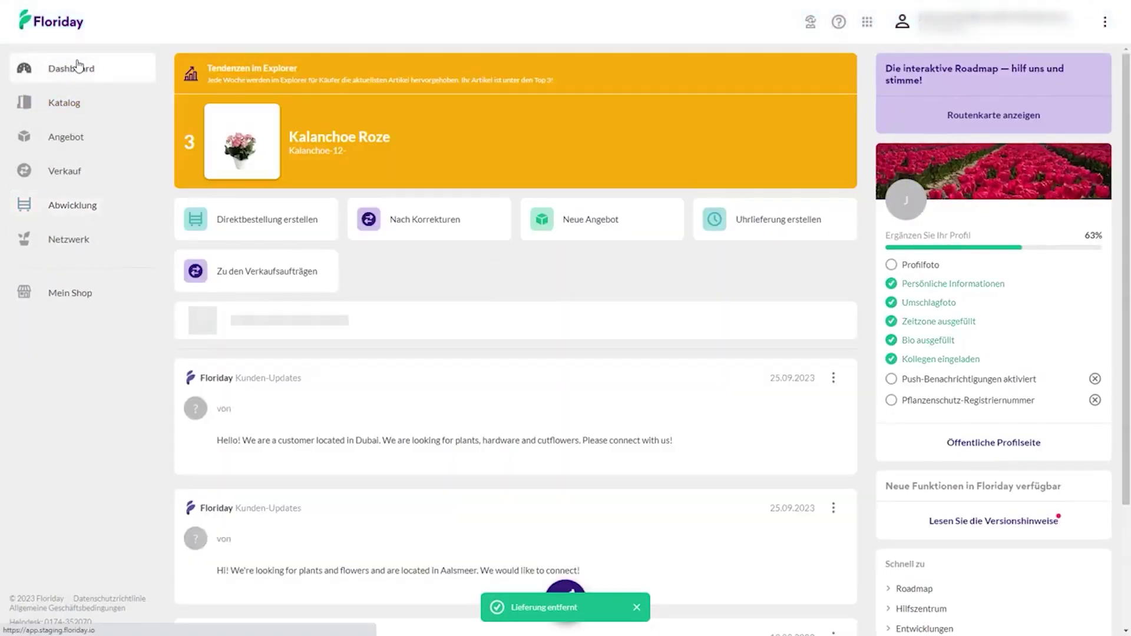